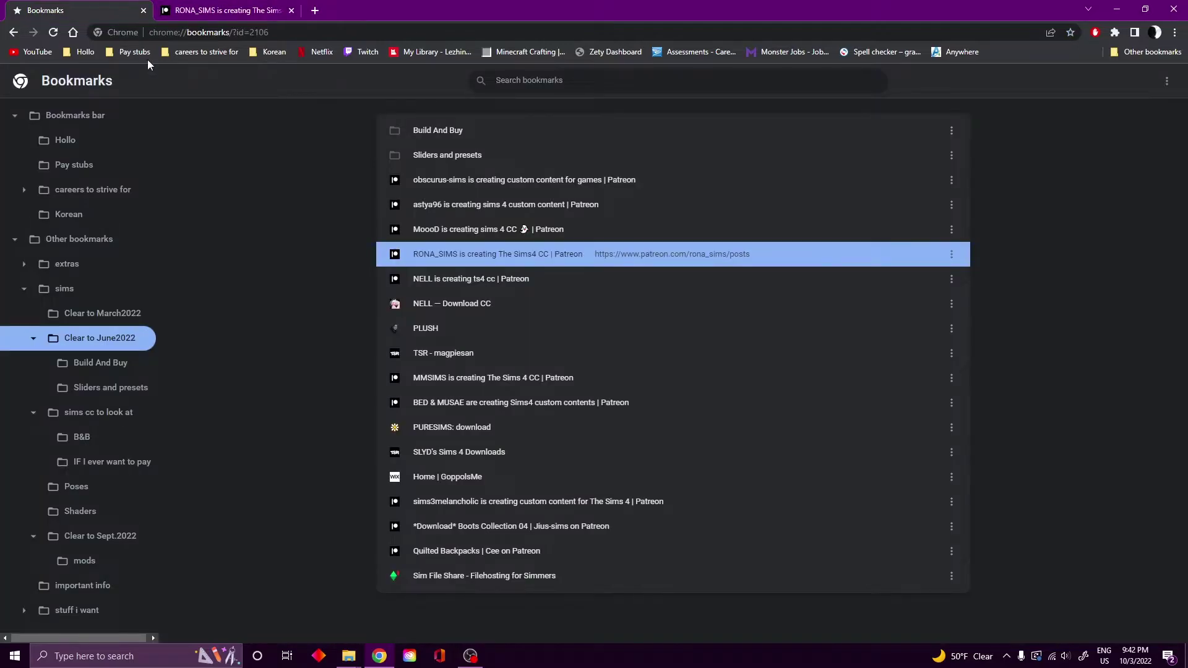
Open the bookmark for NELL's Patreon page in a new tab and switch to that page
{"action": "right_click", "coordinate": [447, 283]}
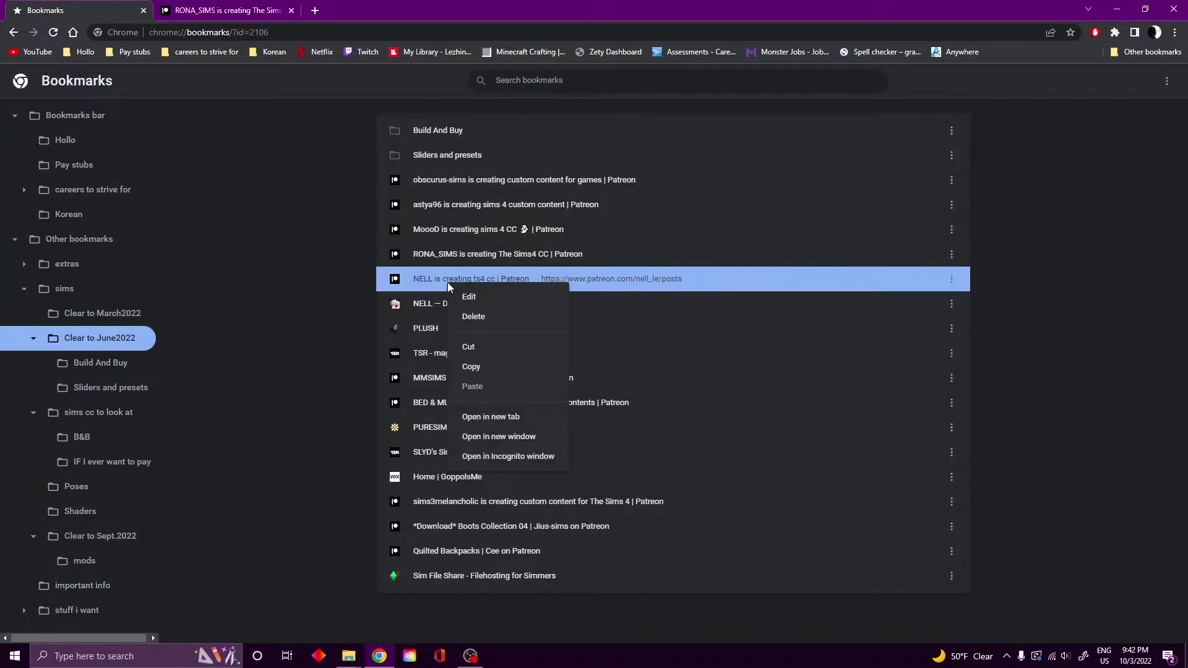
{"action": "left_click", "coordinate": [491, 417]}
{"action": "left_click", "coordinate": [371, 10]}
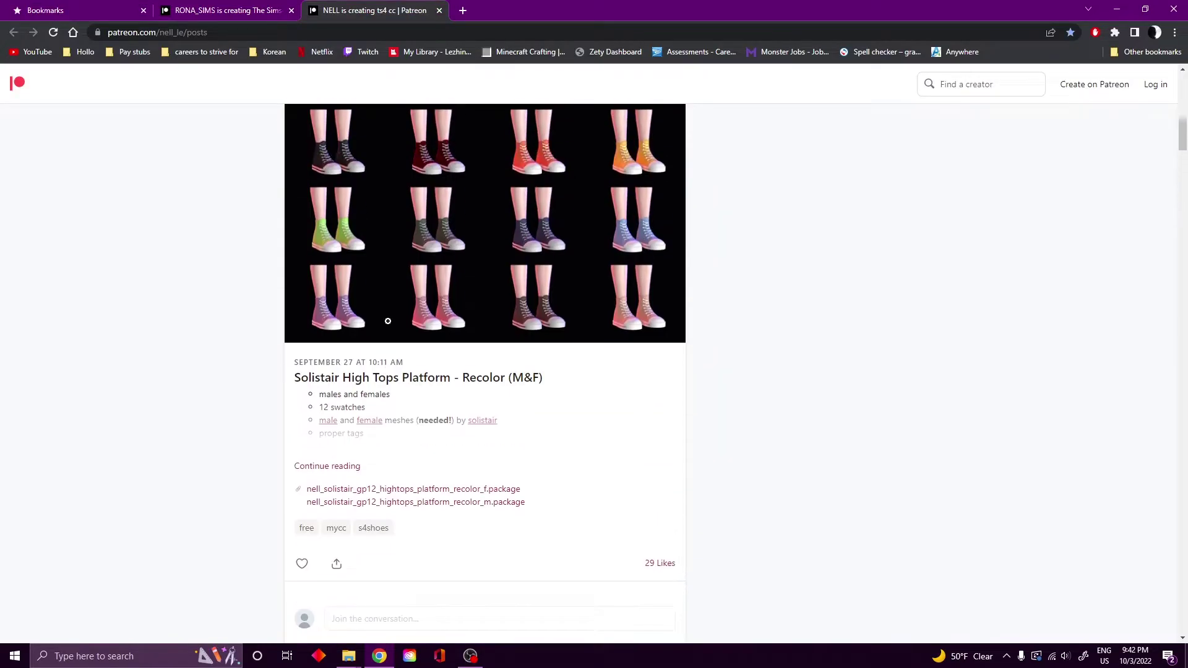
Browse NELL's Patreon posts, from the Solistair High Tops Platform recolor down through the older clothing posts
{"action": "scroll", "coordinate": [388, 322], "scroll_direction": "up", "scroll_amount": 12}
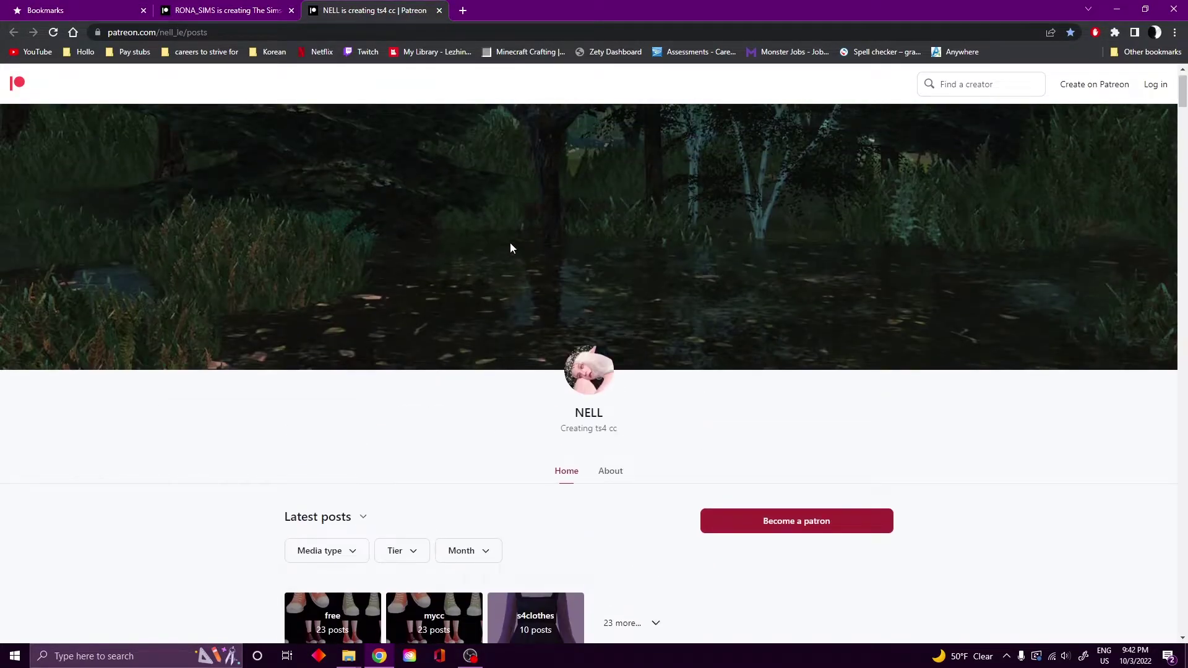
{"action": "scroll", "coordinate": [551, 341], "scroll_direction": "down", "scroll_amount": 7}
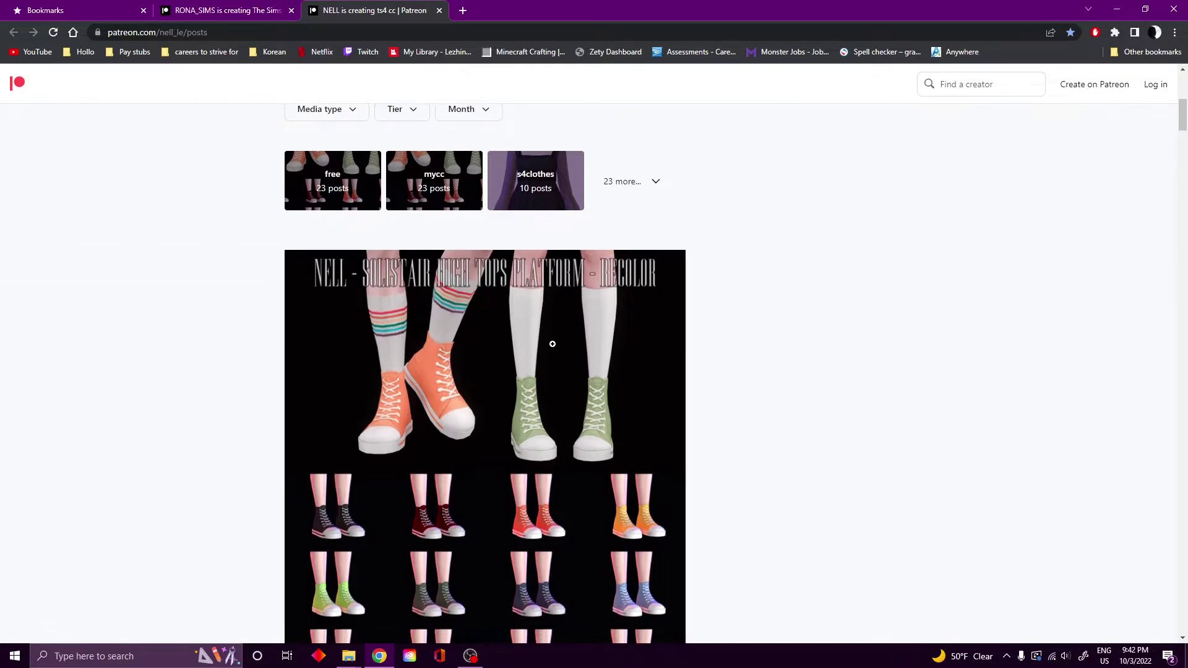
{"action": "scroll", "coordinate": [553, 343], "scroll_direction": "down", "scroll_amount": 14}
{"action": "scroll", "coordinate": [461, 268], "scroll_direction": "up", "scroll_amount": 20}
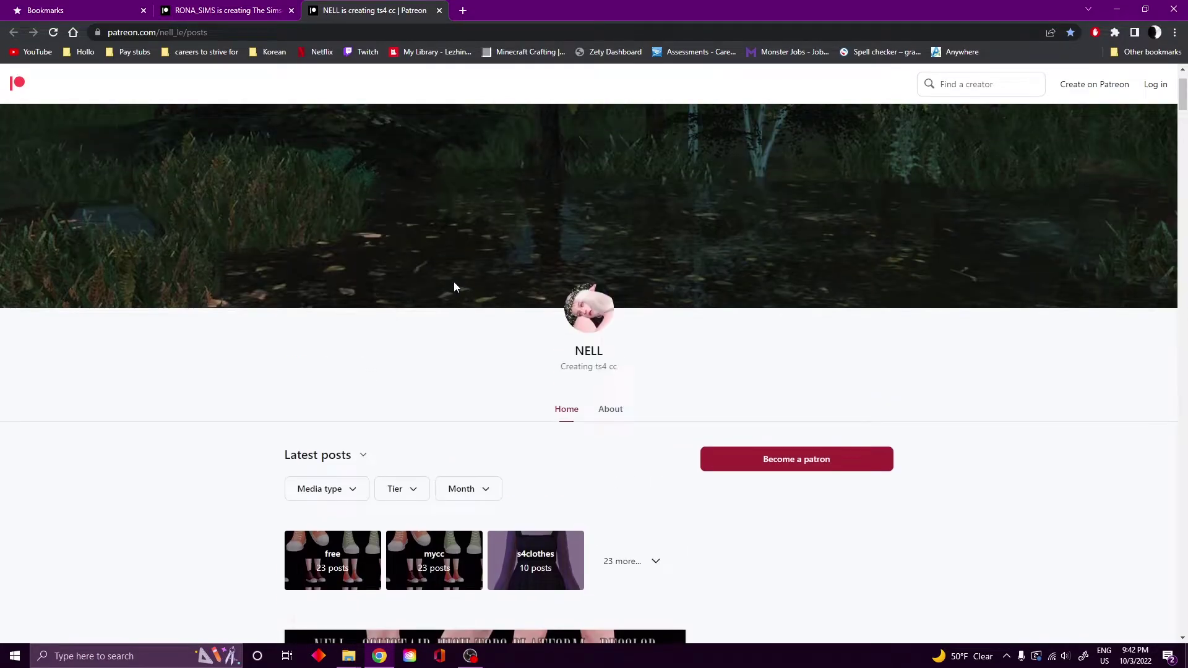
{"action": "scroll", "coordinate": [455, 284], "scroll_direction": "down", "scroll_amount": 10}
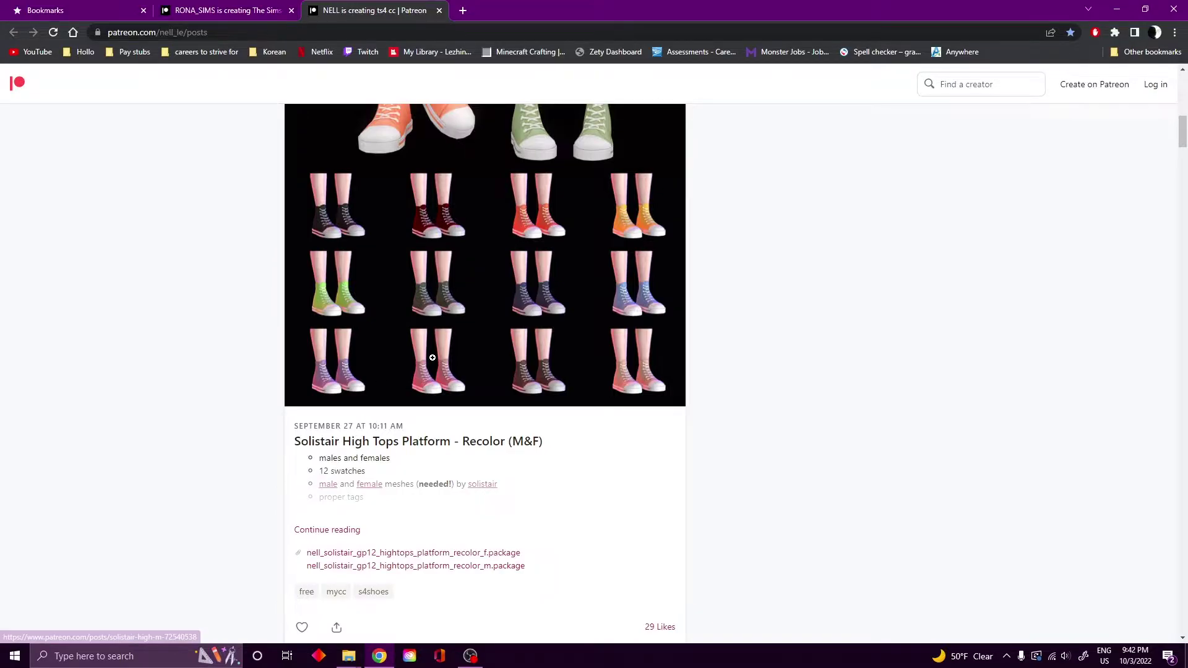
{"action": "scroll", "coordinate": [432, 358], "scroll_direction": "up", "scroll_amount": 5}
{"action": "scroll", "coordinate": [463, 416], "scroll_direction": "down", "scroll_amount": 8}
{"action": "scroll", "coordinate": [455, 420], "scroll_direction": "down", "scroll_amount": 14}
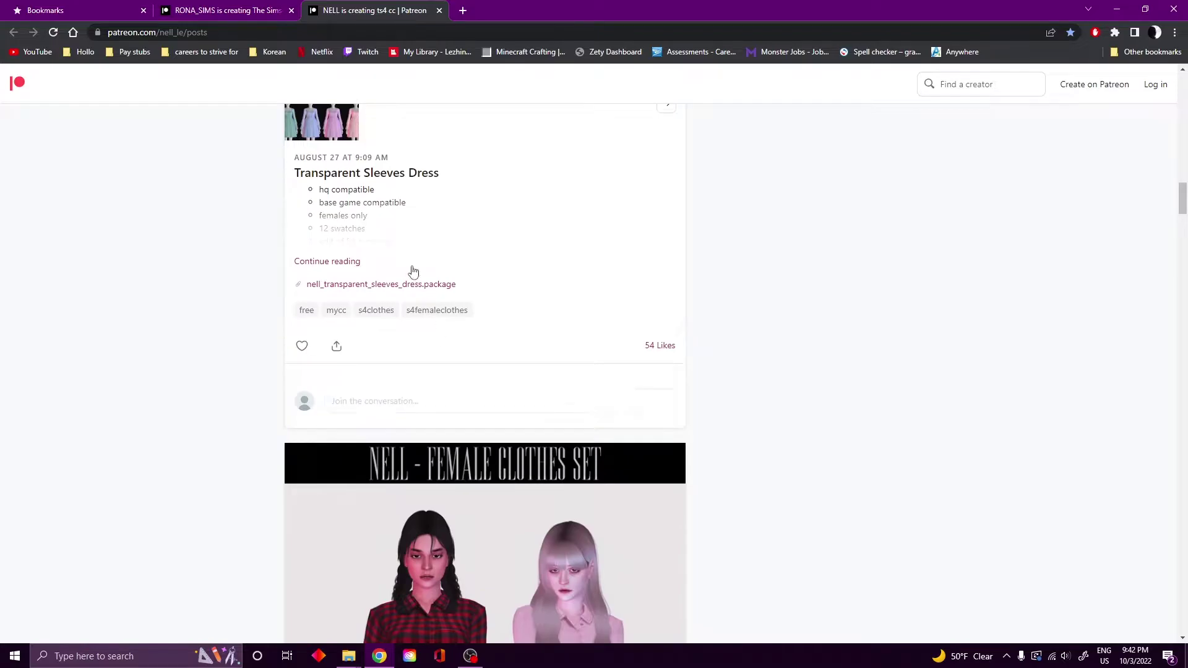
{"action": "scroll", "coordinate": [413, 271], "scroll_direction": "down", "scroll_amount": 15}
{"action": "scroll", "coordinate": [411, 270], "scroll_direction": "down", "scroll_amount": 5}
{"action": "scroll", "coordinate": [373, 296], "scroll_direction": "down", "scroll_amount": 2}
{"action": "scroll", "coordinate": [373, 296], "scroll_direction": "down", "scroll_amount": 14}
{"action": "scroll", "coordinate": [408, 318], "scroll_direction": "down", "scroll_amount": 7}
{"action": "scroll", "coordinate": [320, 280], "scroll_direction": "down", "scroll_amount": 6}
{"action": "scroll", "coordinate": [319, 280], "scroll_direction": "down", "scroll_amount": 10}
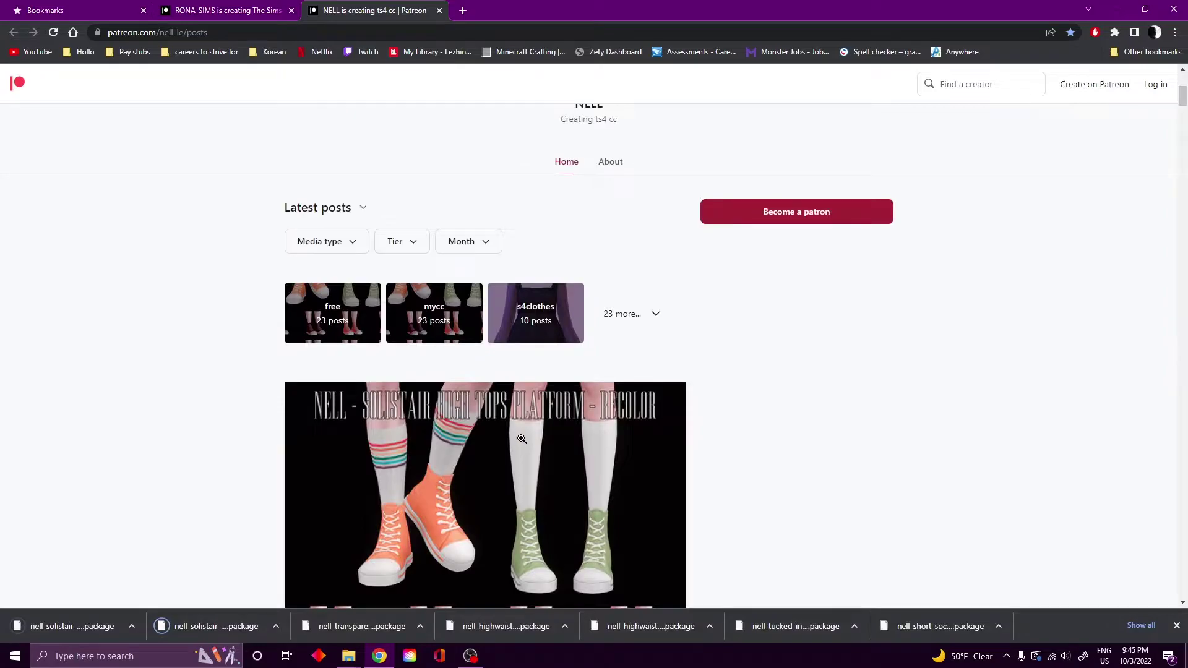
{"action": "scroll", "coordinate": [520, 439], "scroll_direction": "up", "scroll_amount": 5}
{"action": "scroll", "coordinate": [268, 180], "scroll_direction": "down", "scroll_amount": 4}
{"action": "scroll", "coordinate": [362, 427], "scroll_direction": "down", "scroll_amount": 1}
{"action": "scroll", "coordinate": [365, 533], "scroll_direction": "down", "scroll_amount": 5}
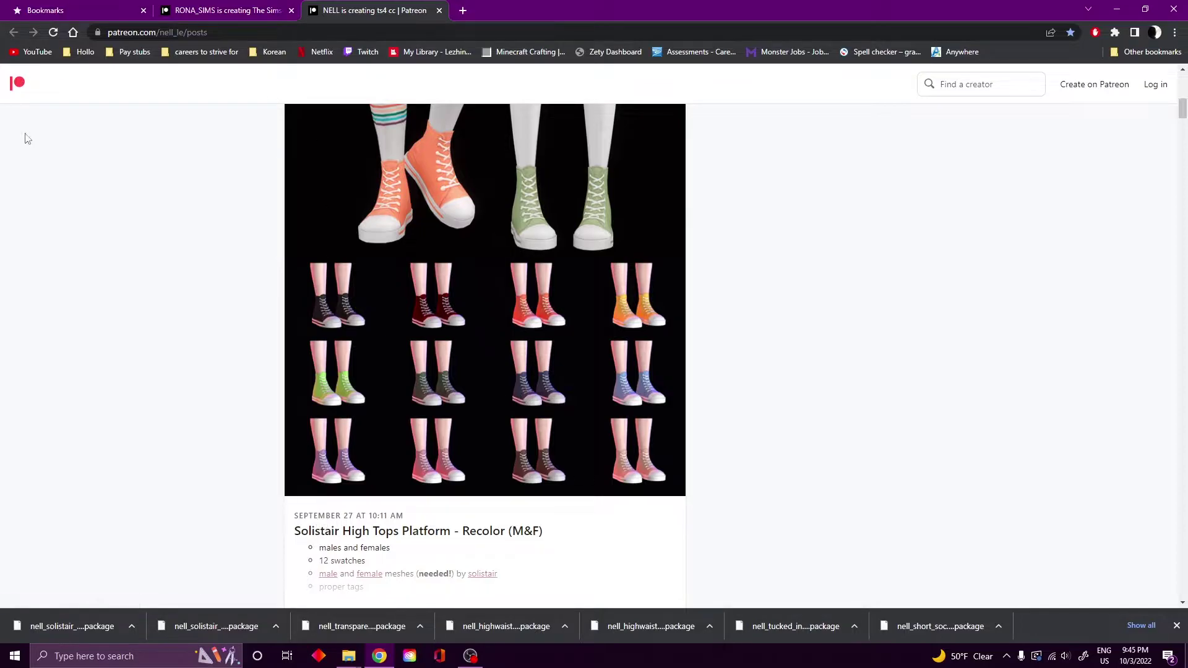
Close the NELL Patreon page and move its bookmark from Clear to June2022 into the Clear to Sept.2022 folder
{"action": "left_click", "coordinate": [438, 10]}
{"action": "left_click", "coordinate": [74, 10]}
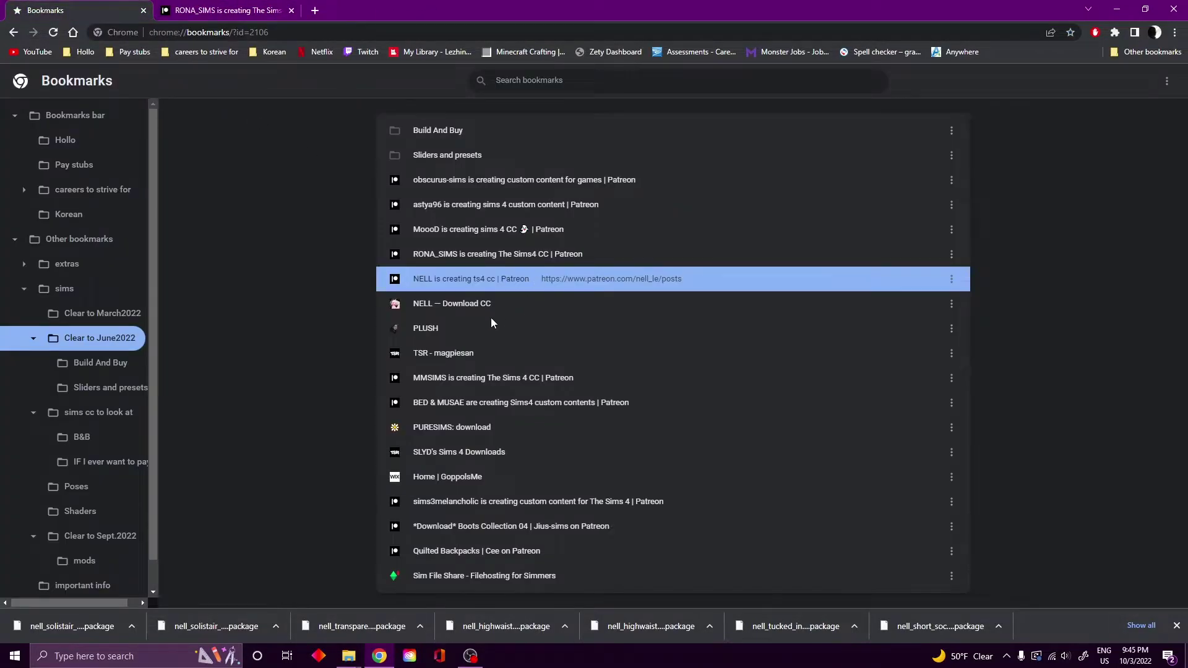
{"action": "left_click_drag", "start_coordinate": [449, 283], "coordinate": [86, 540]}
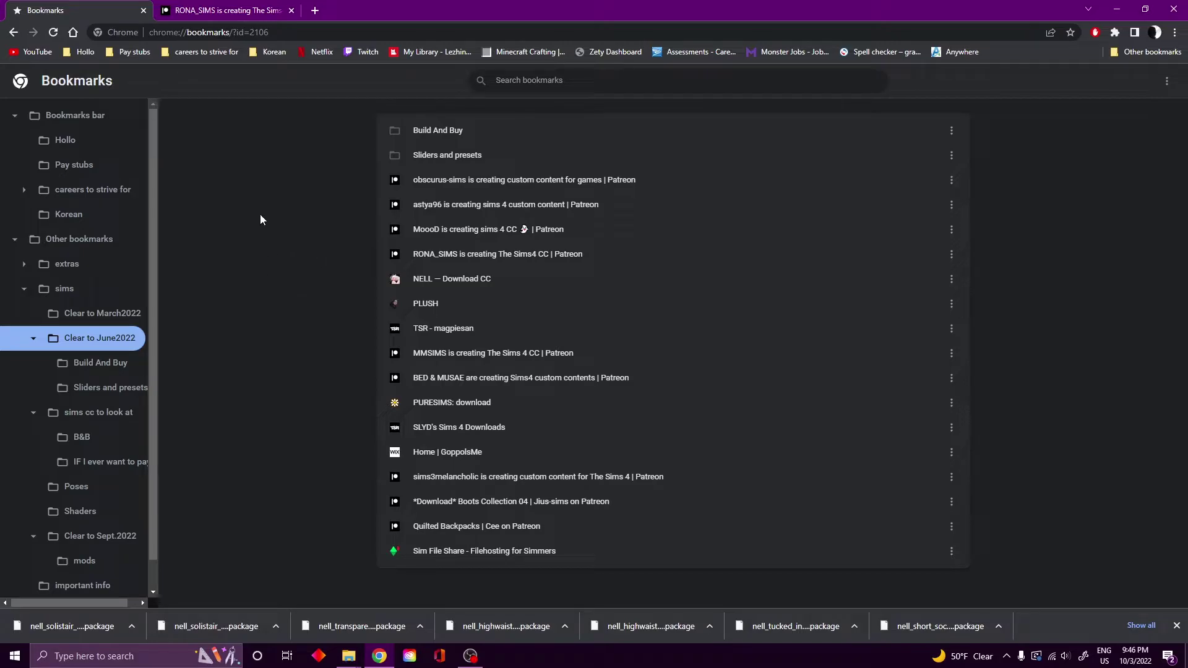
Switch to File Explorer, move the Mods folder window clear of the Videos window, and minimize Videos
{"action": "left_click", "coordinate": [225, 14]}
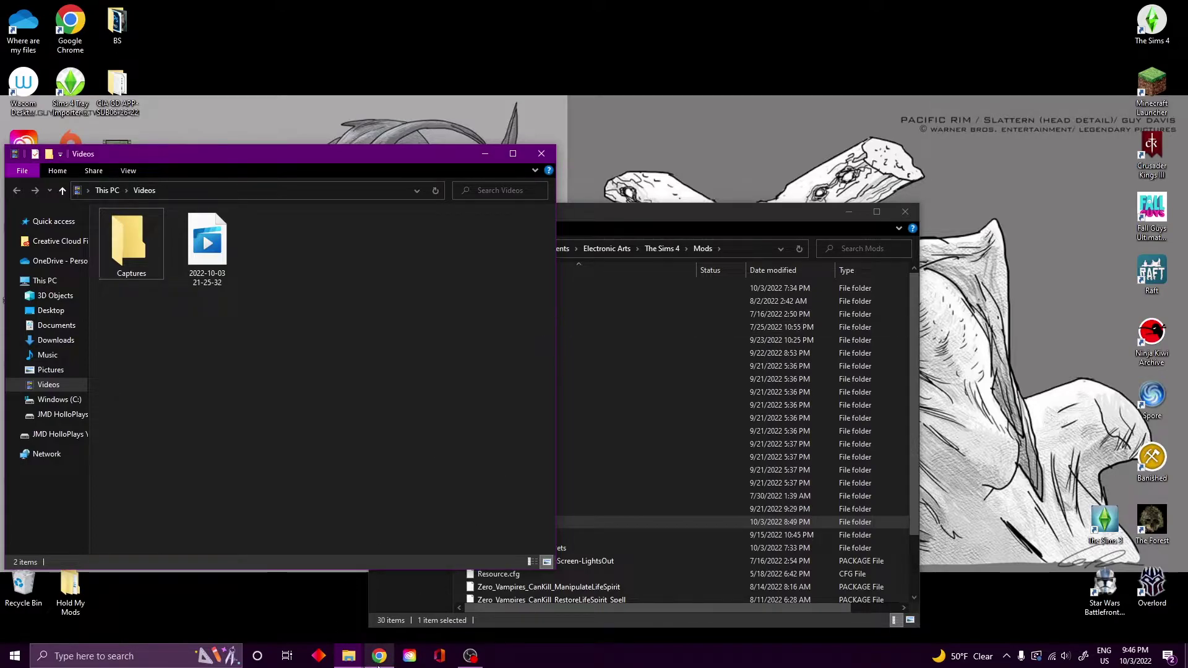
{"action": "left_click_drag", "start_coordinate": [649, 217], "coordinate": [869, 103]}
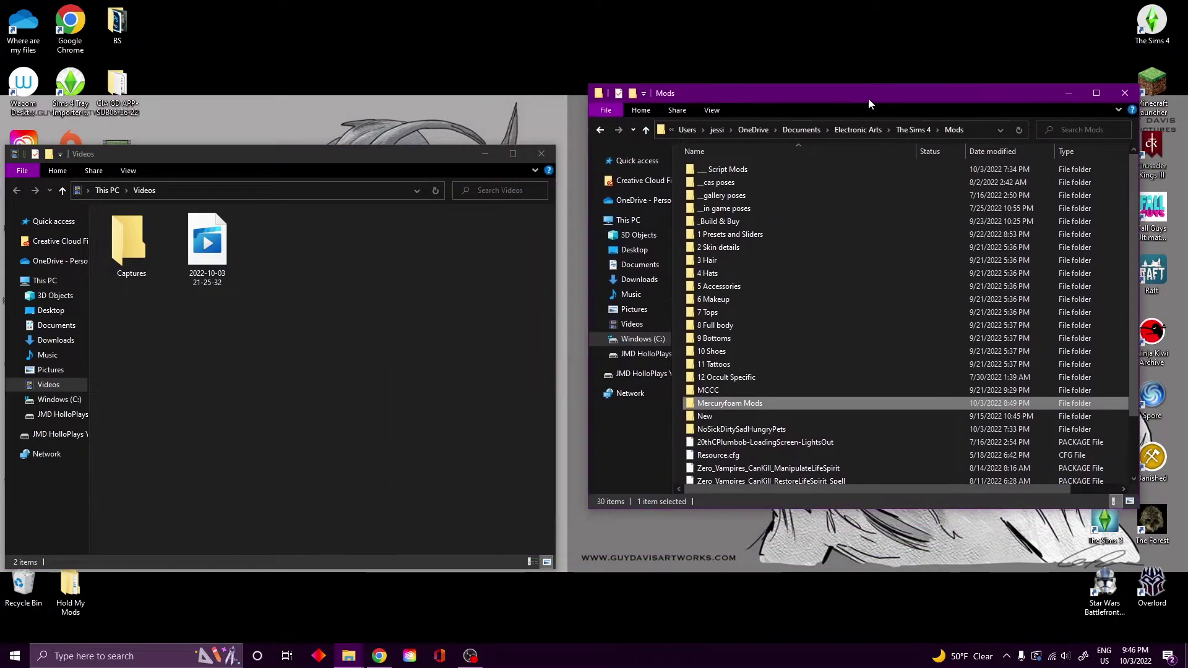
{"action": "left_click", "coordinate": [478, 154]}
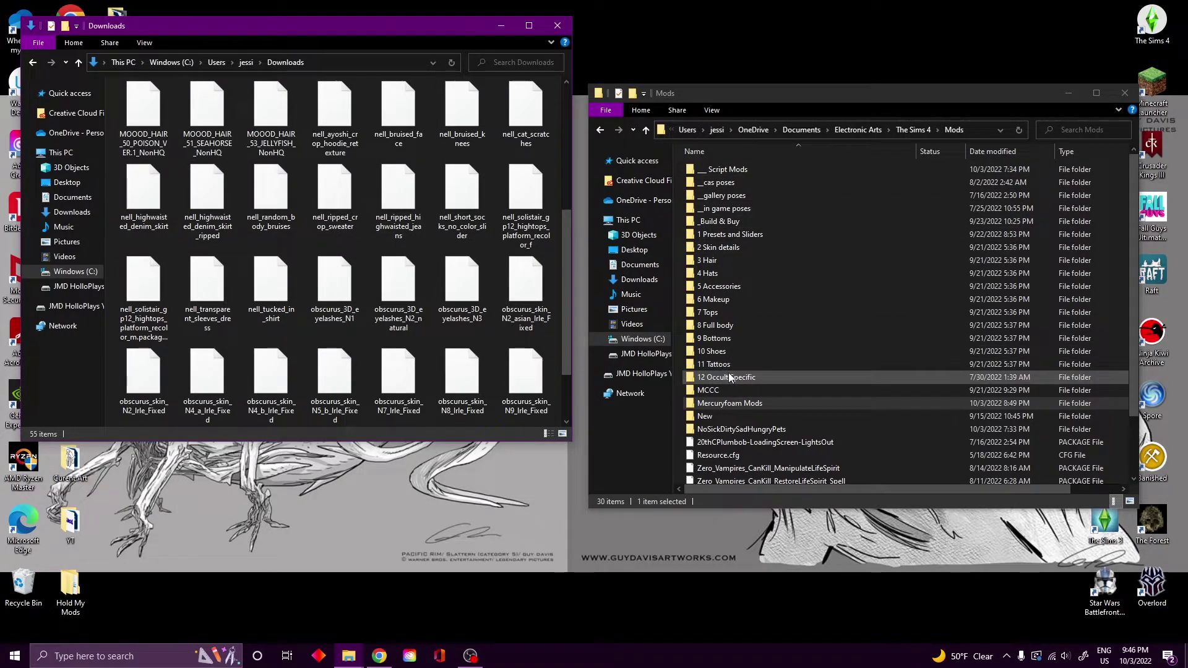
Check the contents of the 1 Presets and Sliders and 7 Tops folders, returning to the Mods folder
{"action": "double_click", "coordinate": [727, 234]}
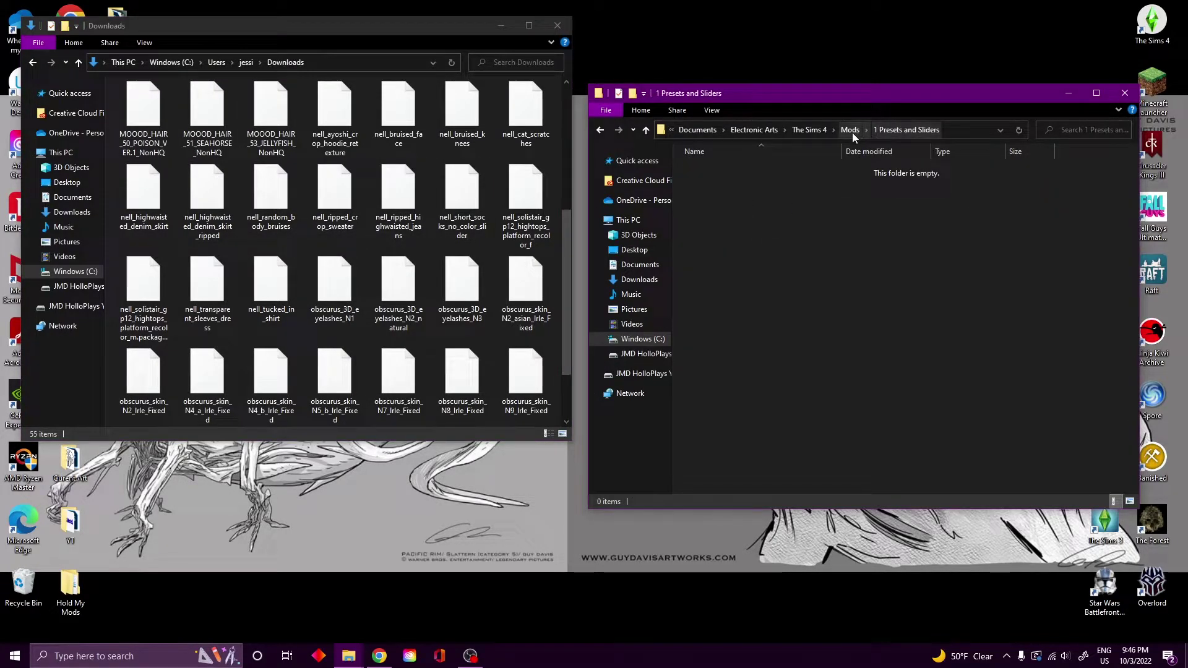
{"action": "left_click", "coordinate": [852, 132]}
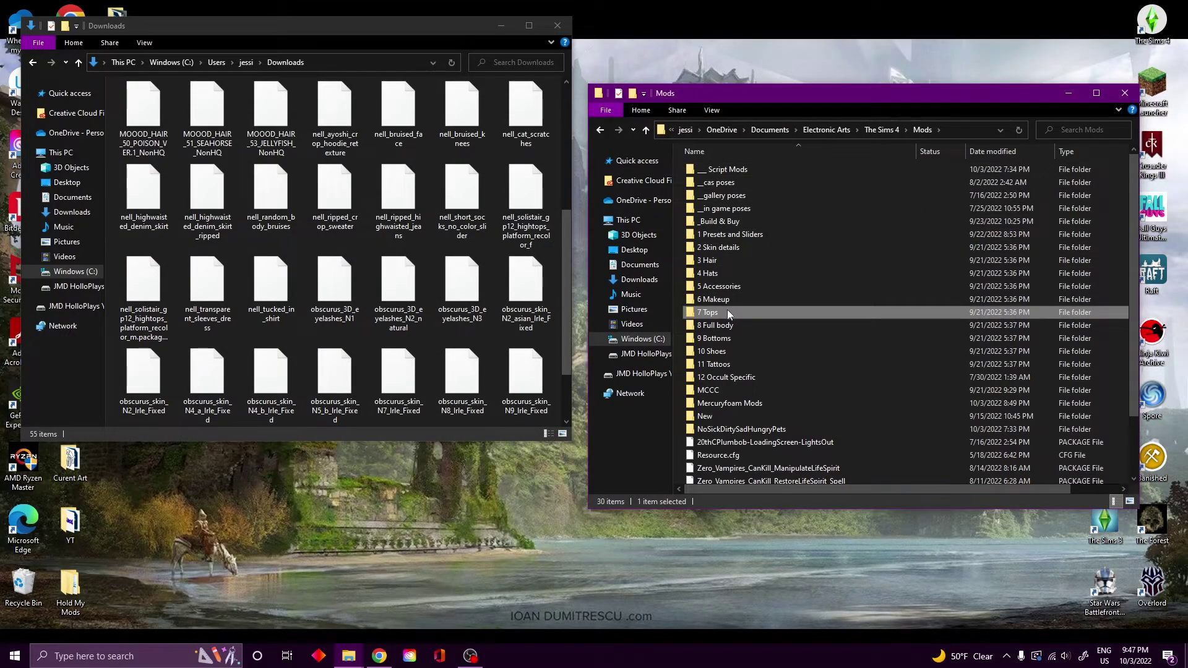
{"action": "double_click", "coordinate": [726, 309]}
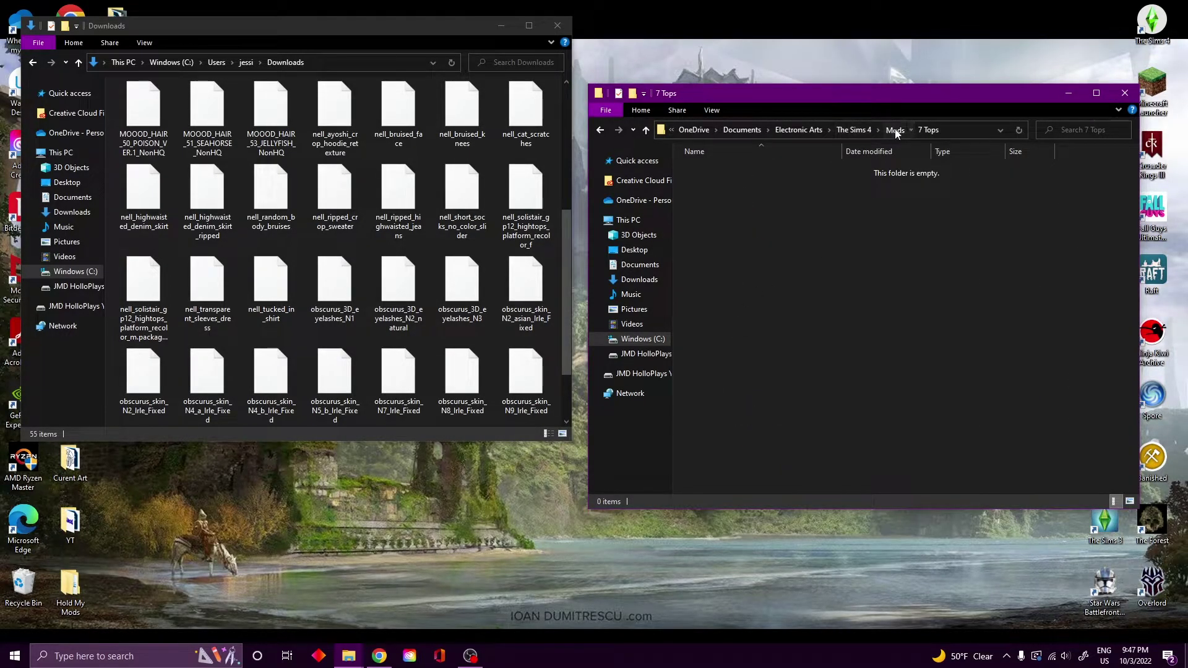
{"action": "left_click", "coordinate": [894, 130]}
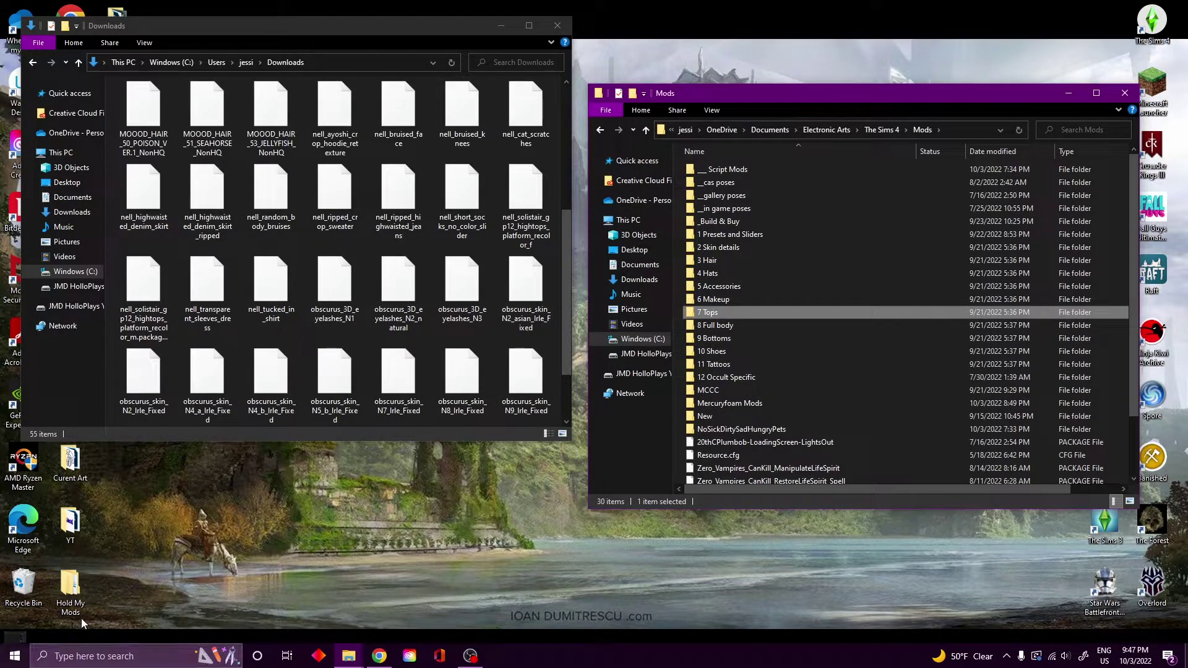
Examine the category folders in Ready To Use inside Hold My Mods, including 10 shoes, and minimize that window
{"action": "double_click", "coordinate": [70, 588]}
{"action": "left_click_drag", "start_coordinate": [294, 98], "coordinate": [259, 80]}
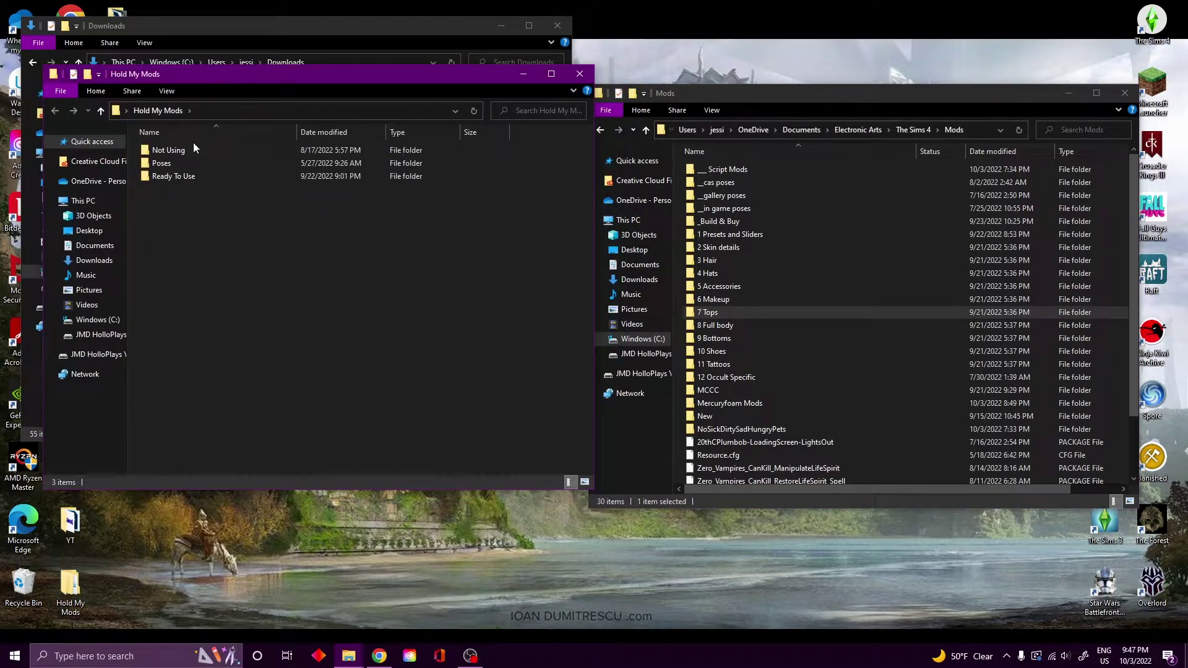
{"action": "double_click", "coordinate": [191, 176]}
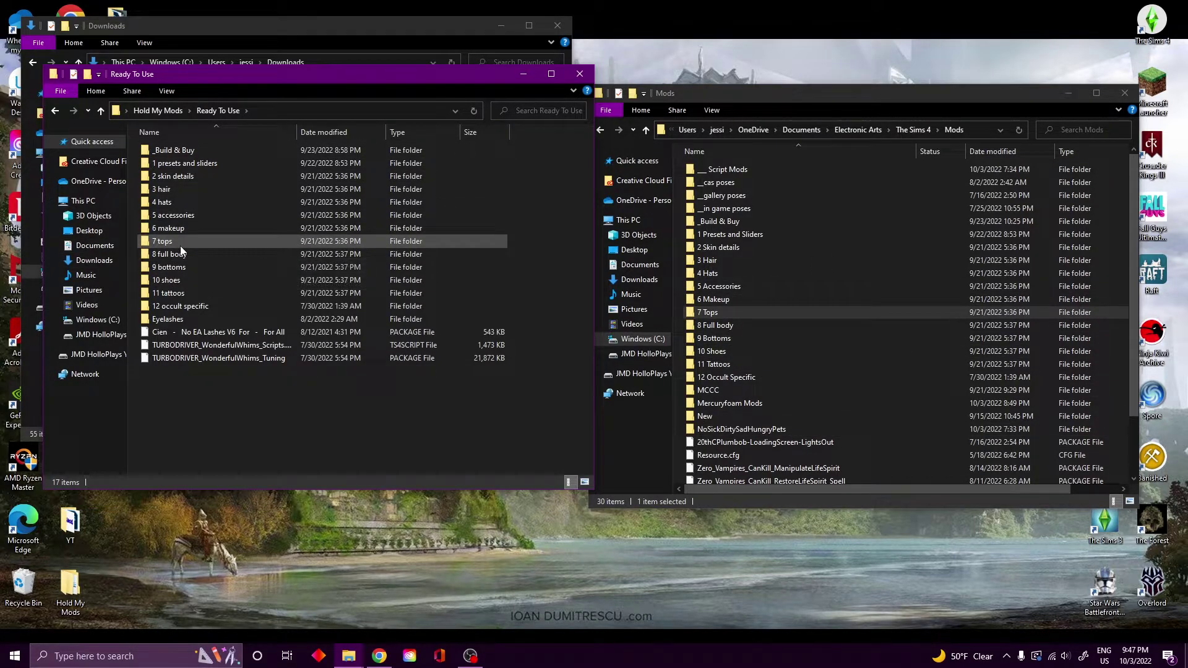
{"action": "double_click", "coordinate": [270, 279]}
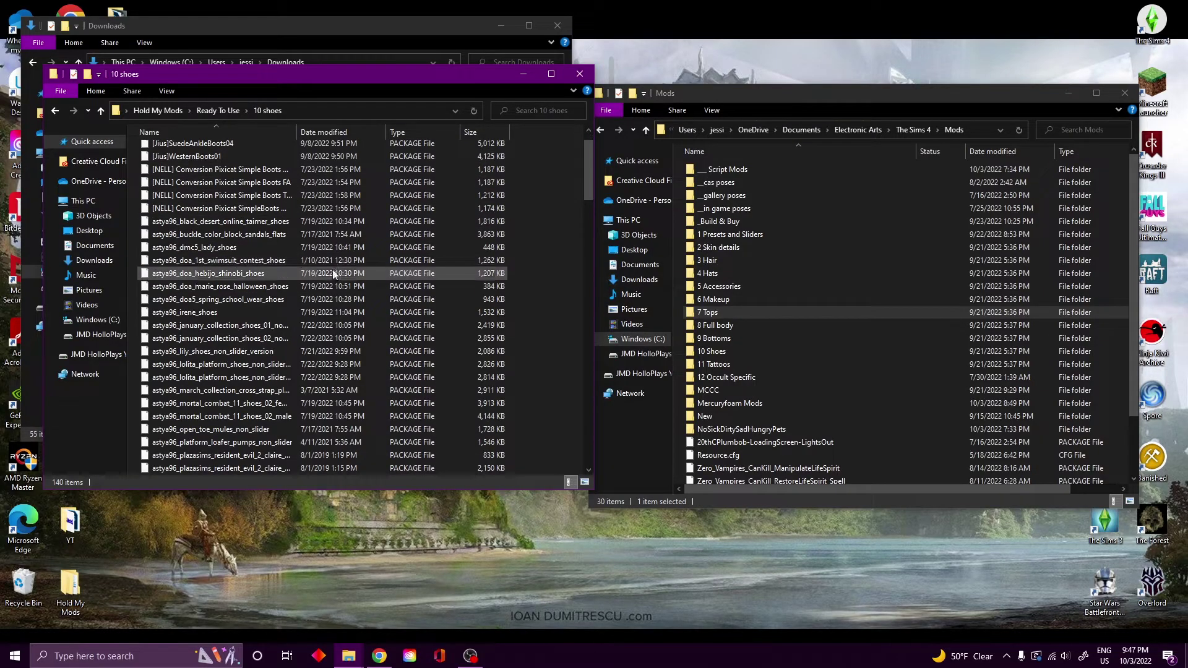
{"action": "left_click", "coordinate": [218, 110]}
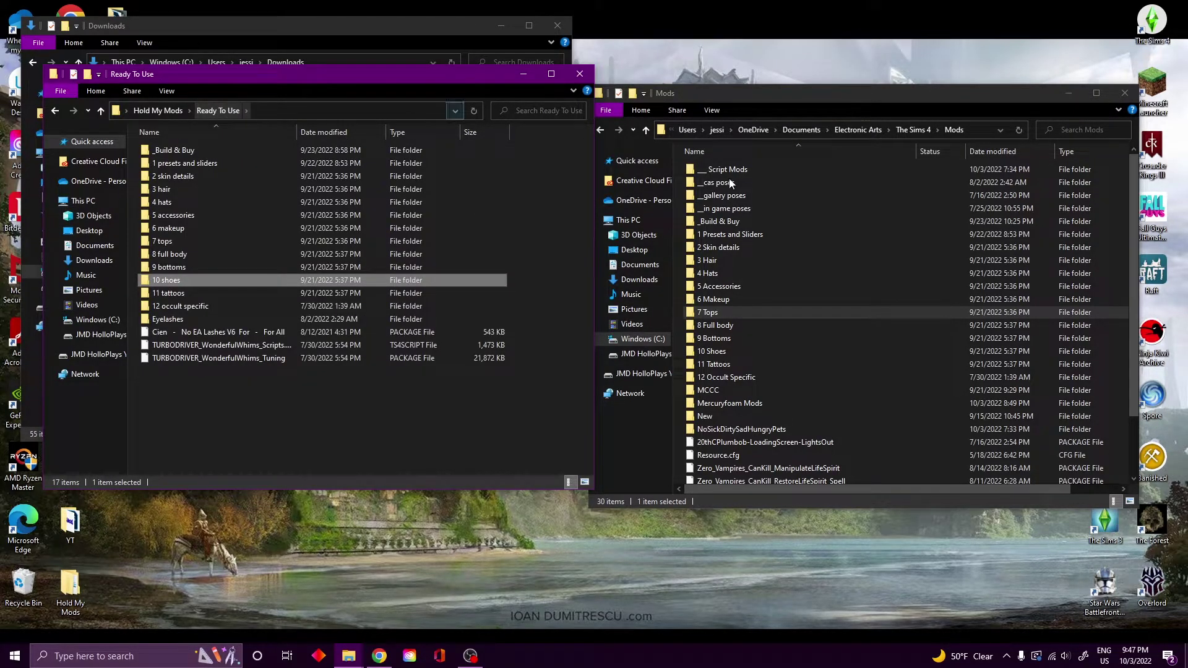
{"action": "double_click", "coordinate": [185, 280]}
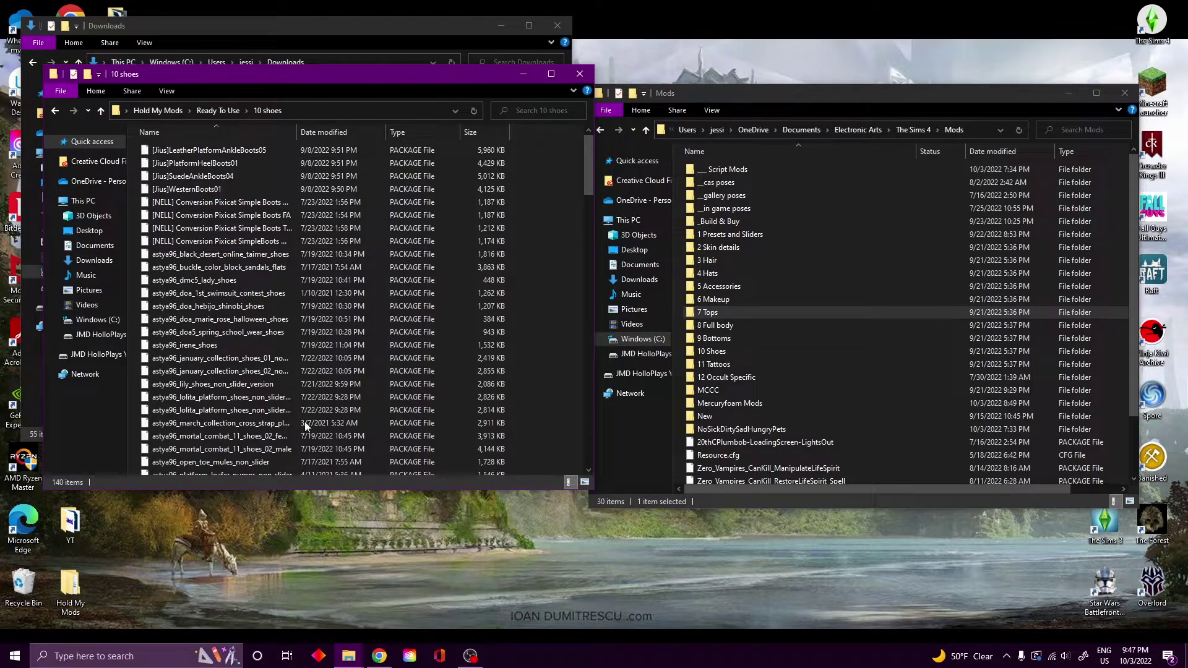
{"action": "left_click", "coordinate": [527, 73]}
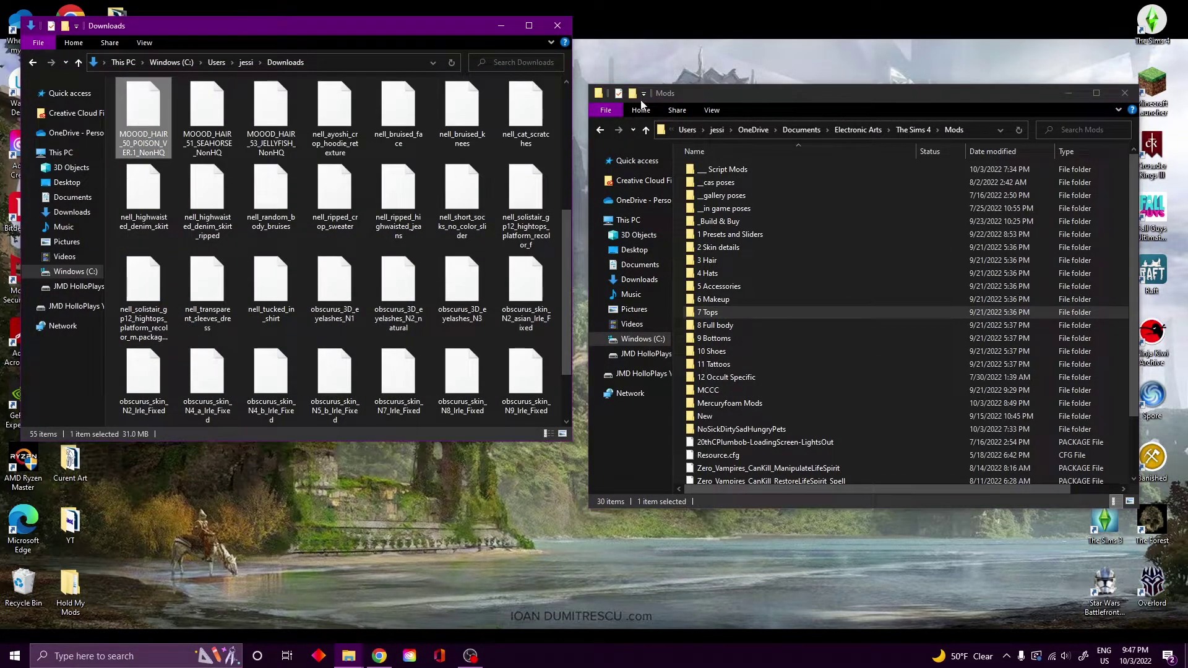
Move all files from Downloads into the New folder inside Mods, skipping the missing item, and minimize the Downloads window
{"action": "scroll", "coordinate": [559, 244], "scroll_direction": "up", "scroll_amount": 5}
{"action": "scroll", "coordinate": [522, 335], "scroll_direction": "down", "scroll_amount": 5}
{"action": "left_click", "coordinate": [464, 386]}
{"action": "scroll", "coordinate": [433, 309], "scroll_direction": "up", "scroll_amount": 5}
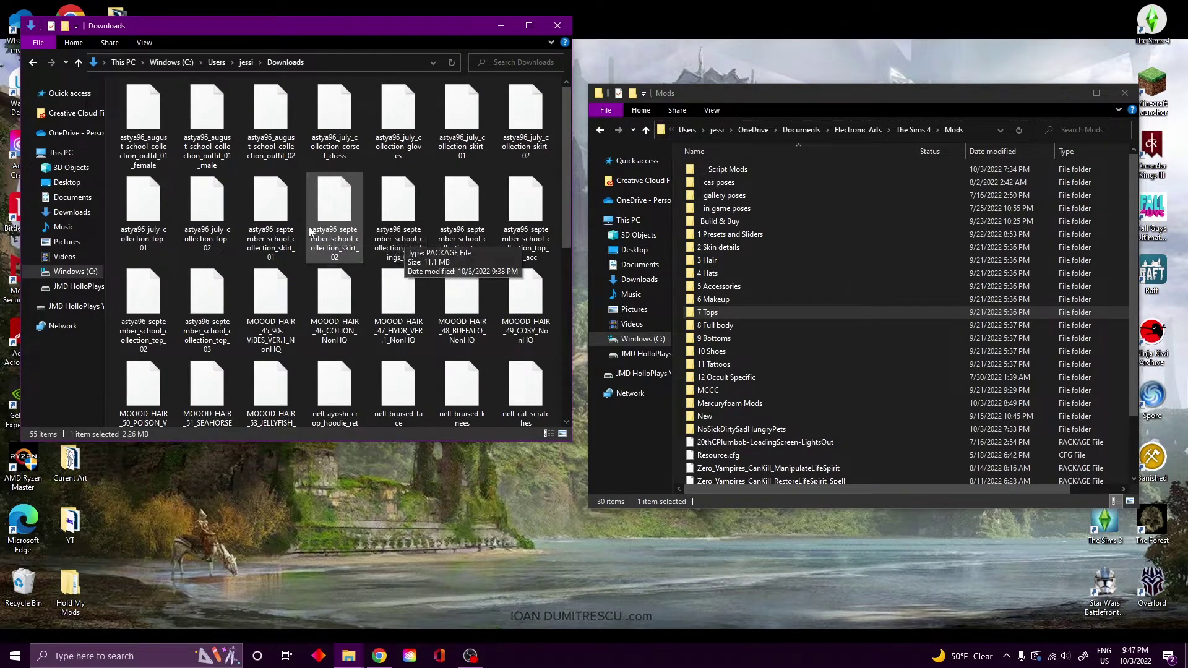
{"action": "key", "text": "ctrl+a"}
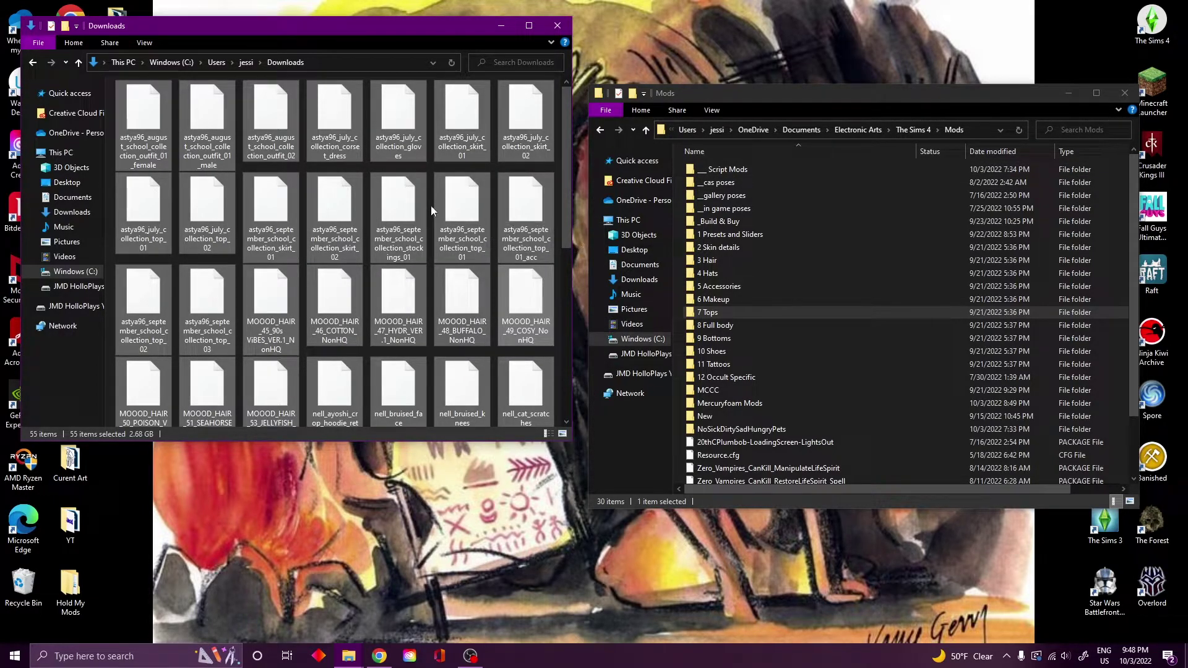
{"action": "left_click_drag", "start_coordinate": [459, 214], "coordinate": [726, 318]}
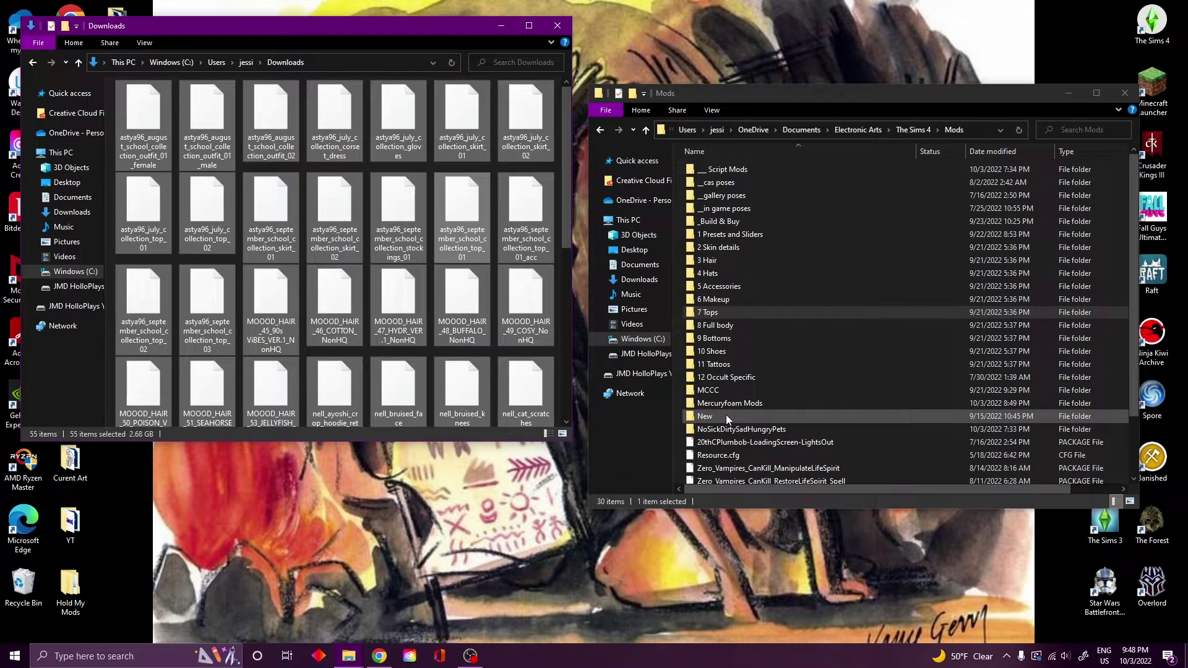
{"action": "double_click", "coordinate": [727, 418]}
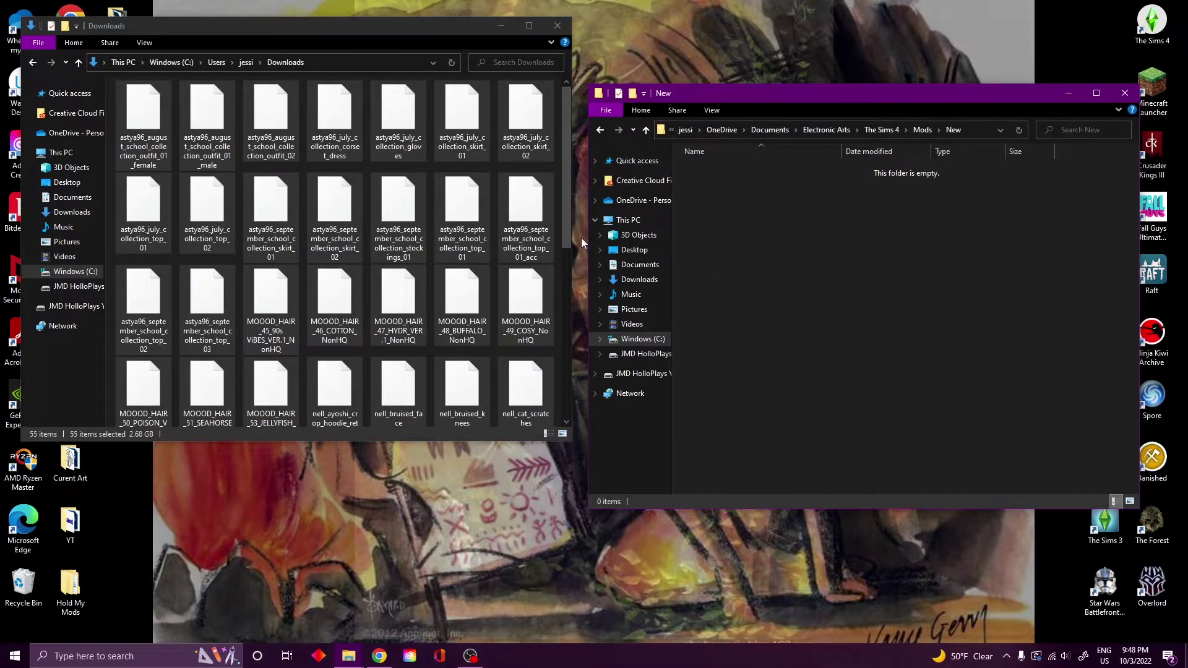
{"action": "left_click_drag", "start_coordinate": [489, 222], "coordinate": [929, 320]}
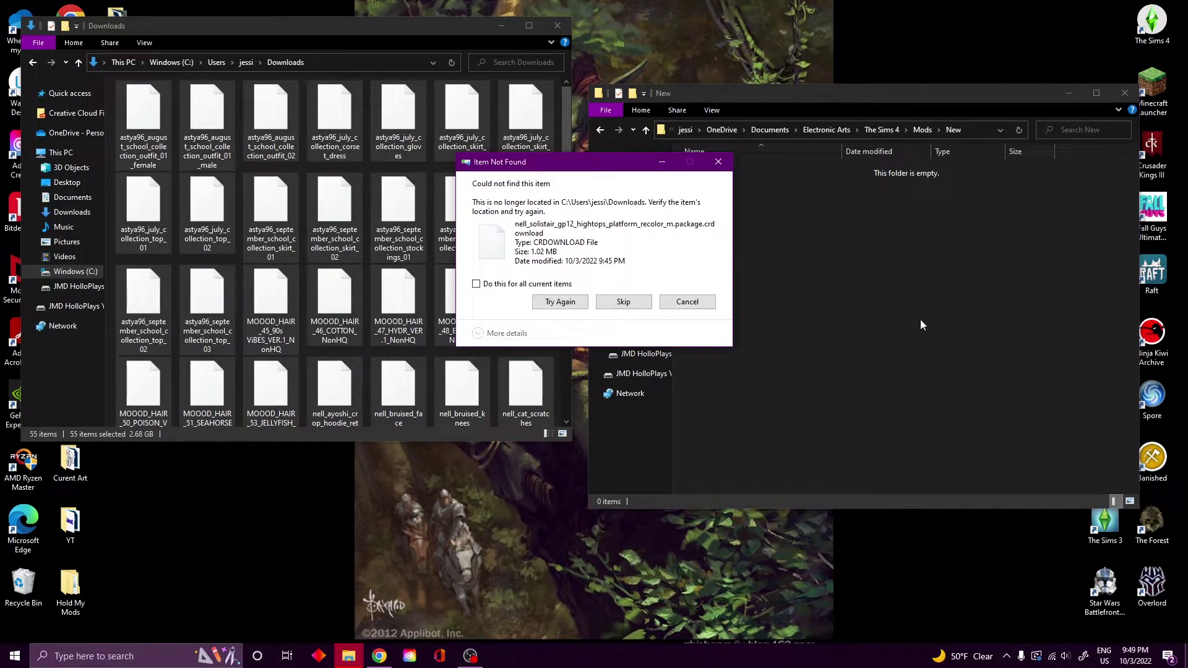
{"action": "left_click", "coordinate": [623, 306]}
{"action": "scroll", "coordinate": [869, 276], "scroll_direction": "down", "scroll_amount": 7}
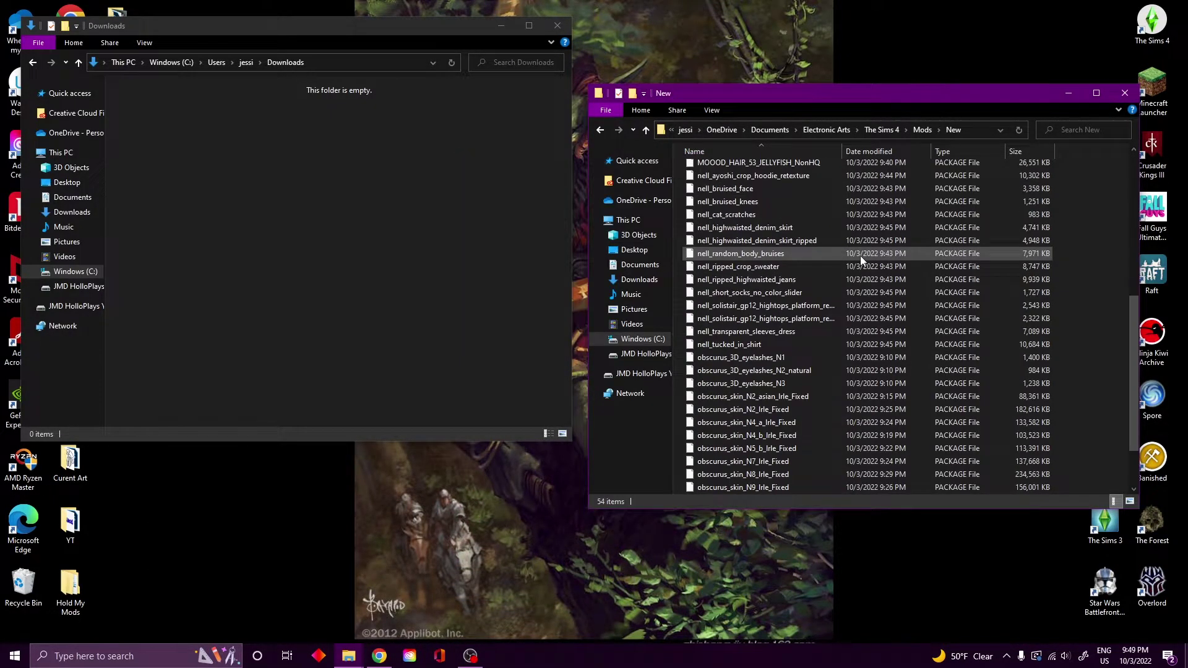
{"action": "left_click", "coordinate": [505, 27]}
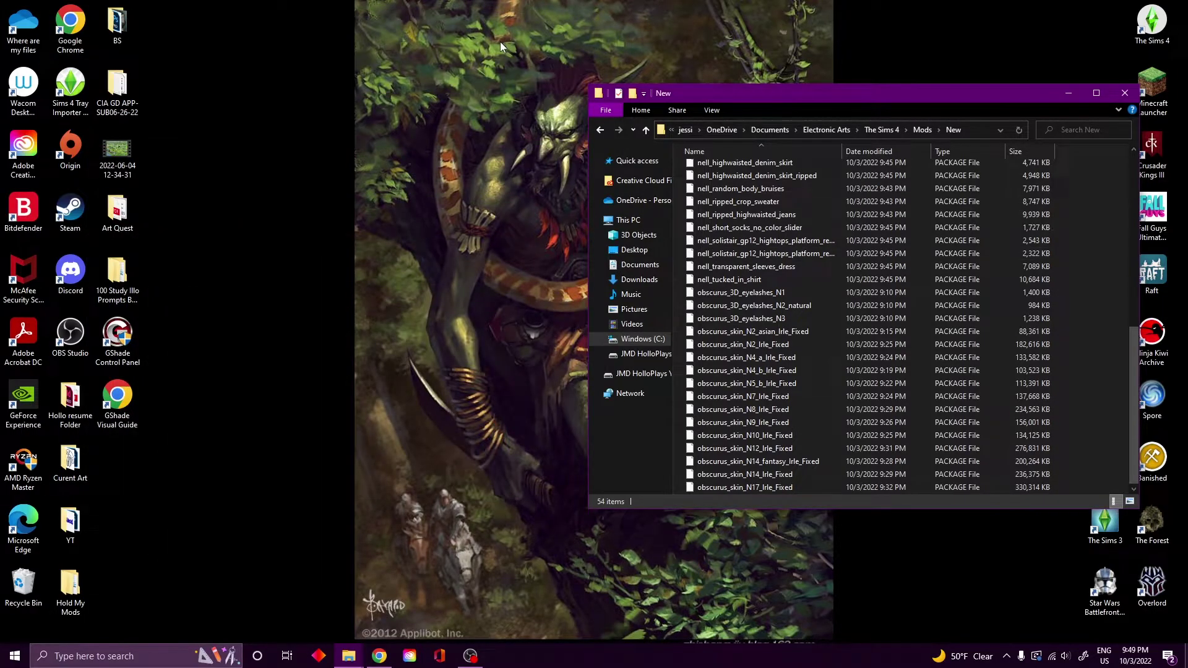
Launch Sims 4 Tray Importer, check for an available update, and close the update dialog without installing it
{"action": "left_click", "coordinate": [75, 94]}
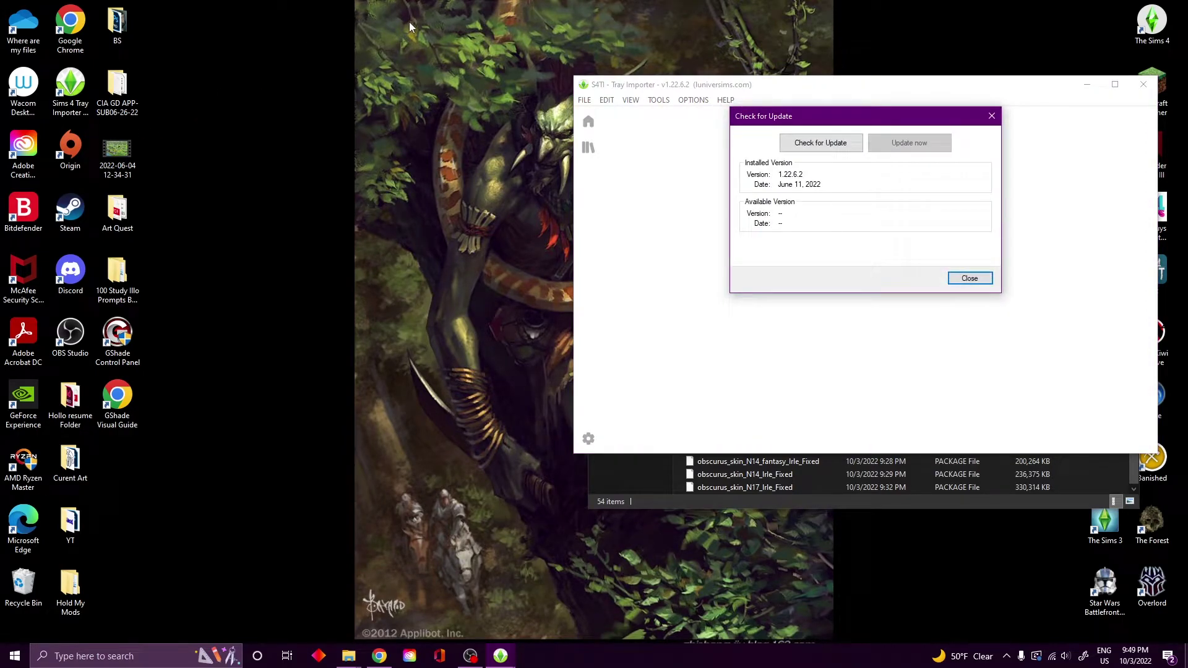
{"action": "left_click", "coordinate": [818, 150]}
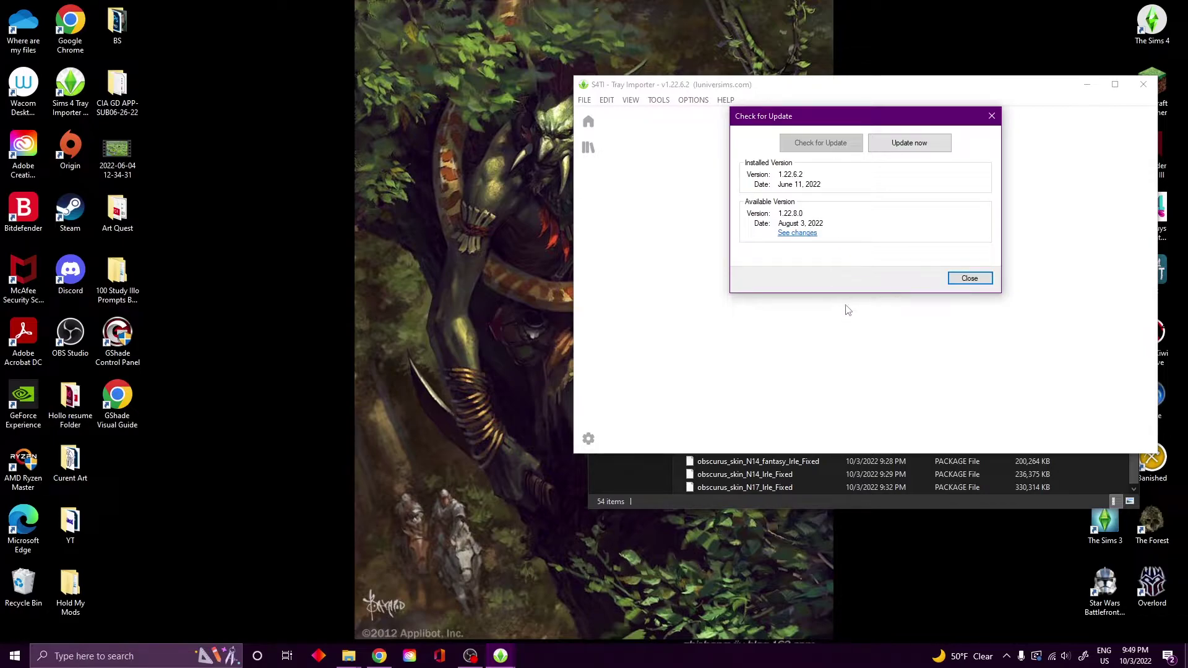
{"action": "left_click", "coordinate": [969, 279]}
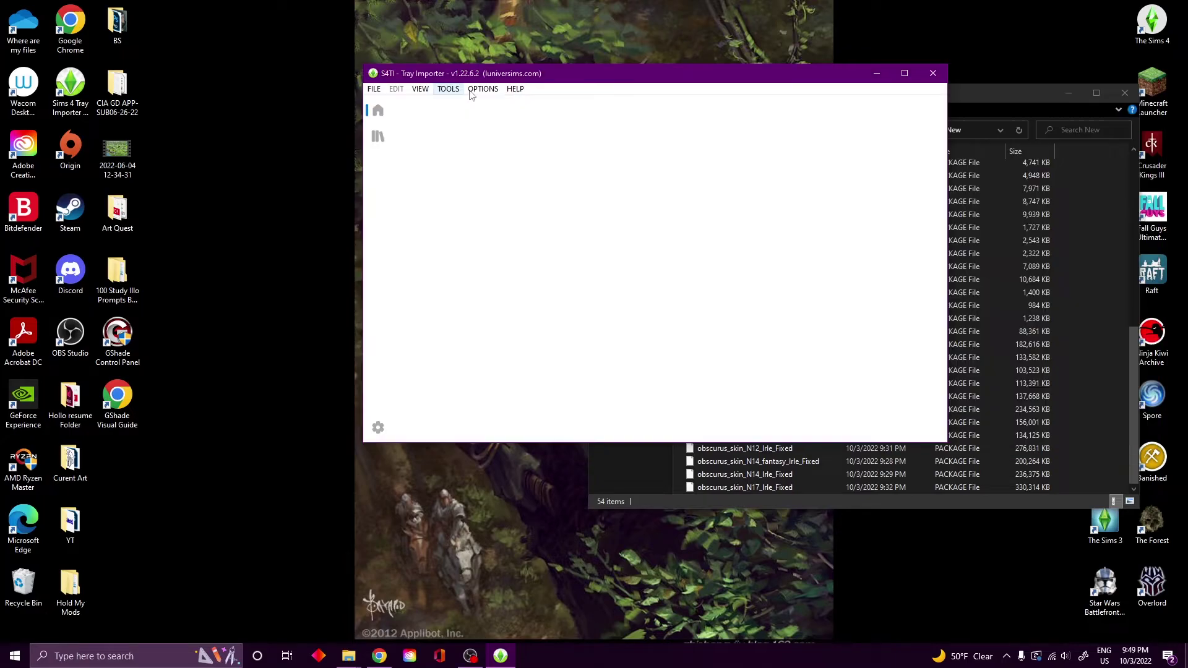
Scan the Game, Mods, and Others sources with the Find Conflicts tool, then close the tool and Tray Importer
{"action": "left_click", "coordinate": [492, 177]}
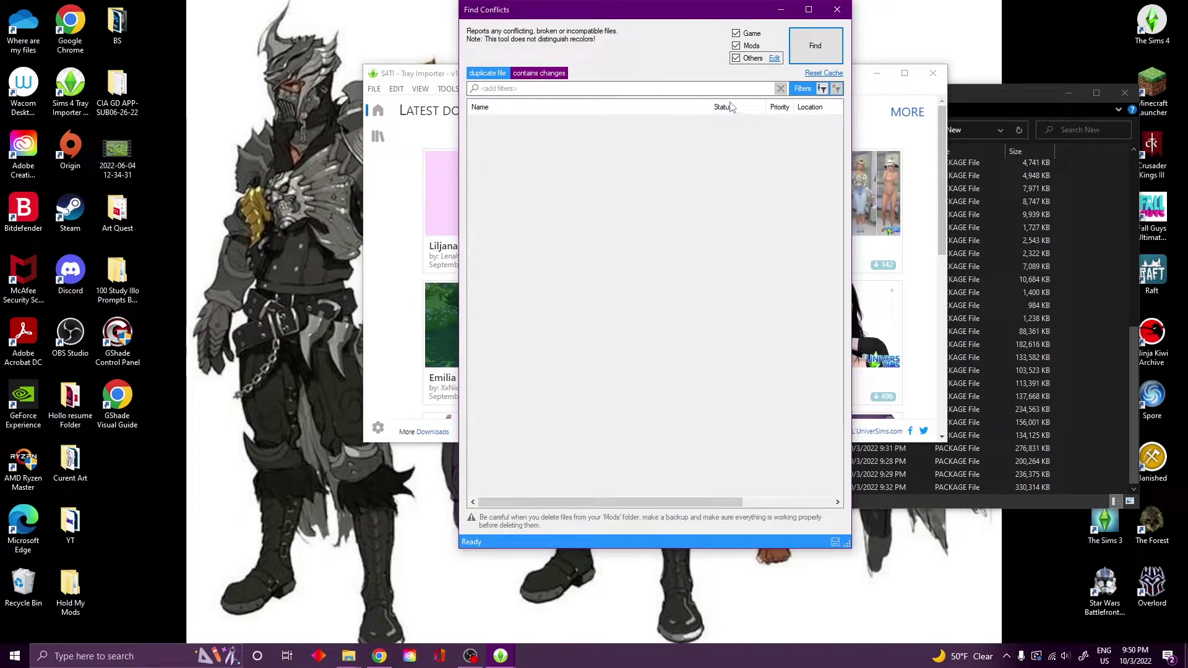
{"action": "left_click", "coordinate": [811, 49]}
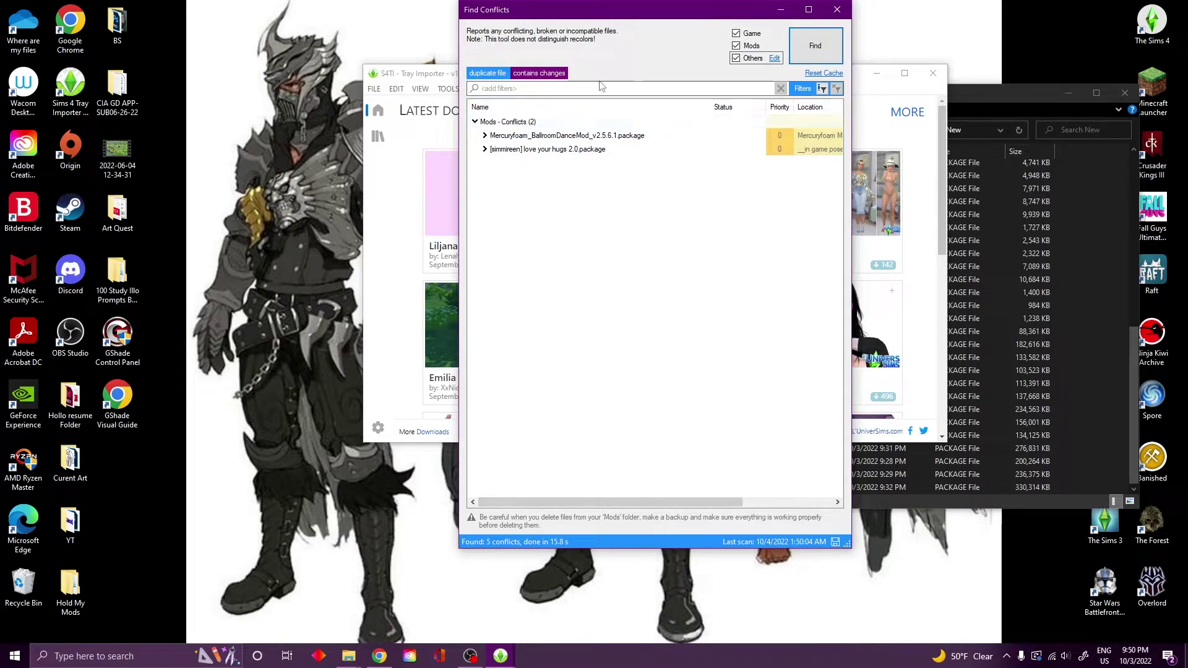
{"action": "left_click", "coordinate": [836, 12]}
{"action": "left_click", "coordinate": [933, 73]}
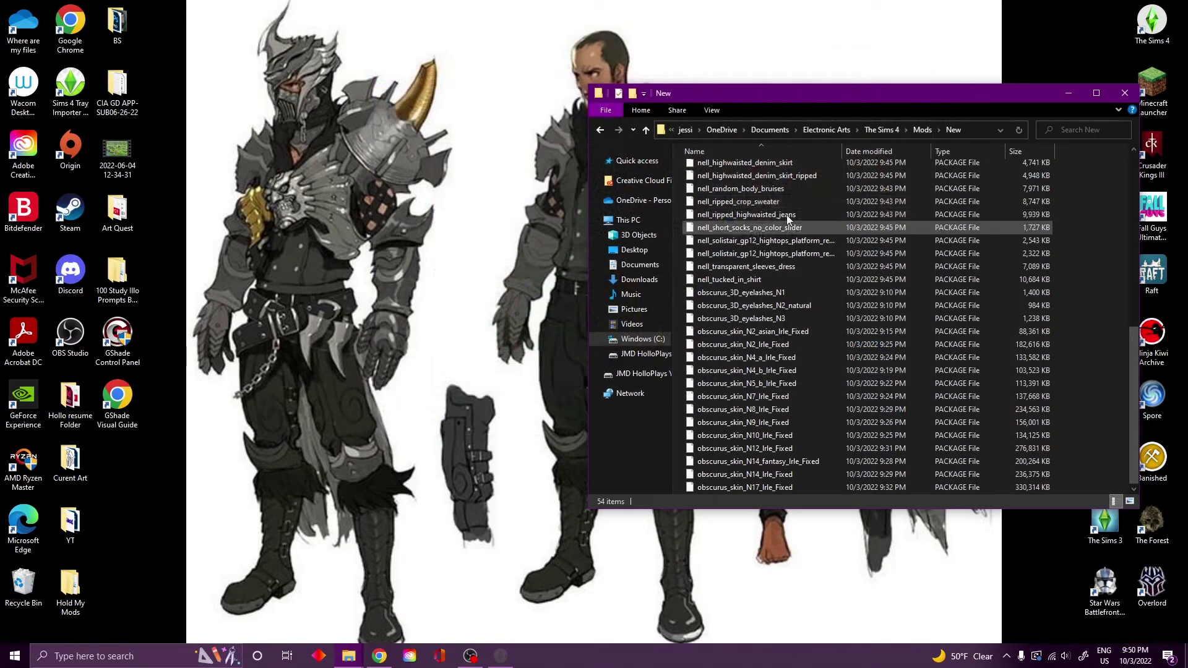
Launch The Sims 4 and decline the personality quiz in Create a Sim
{"action": "left_click", "coordinate": [1154, 26]}
{"action": "double_click", "coordinate": [1156, 24]}
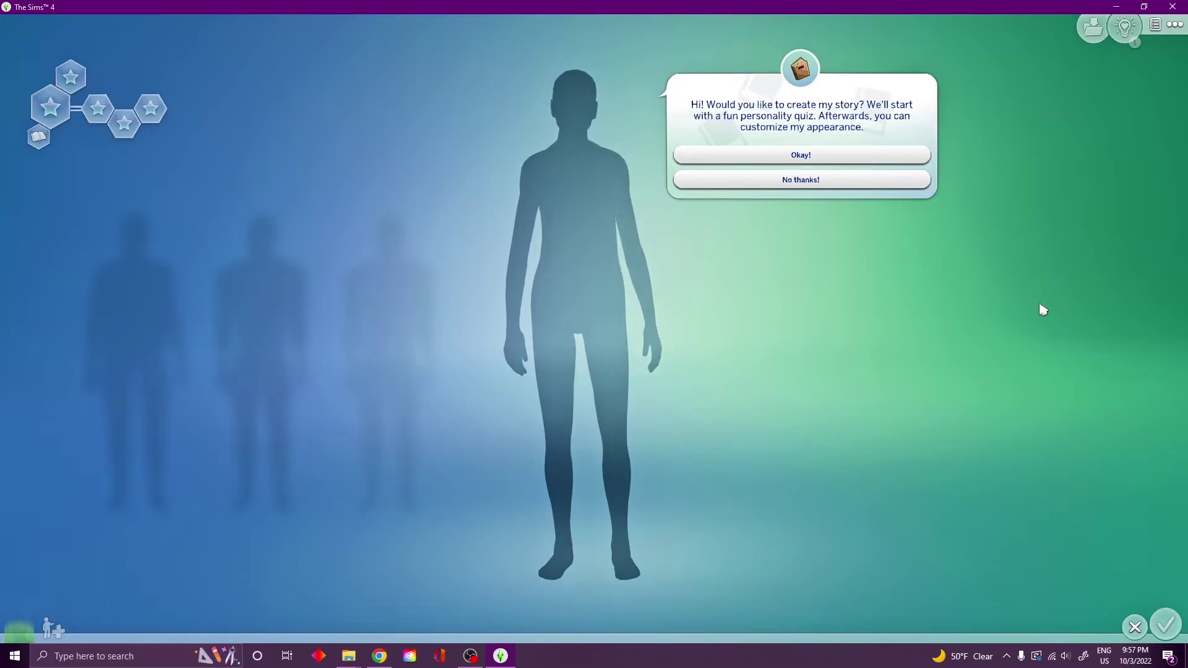
{"action": "left_click", "coordinate": [918, 180]}
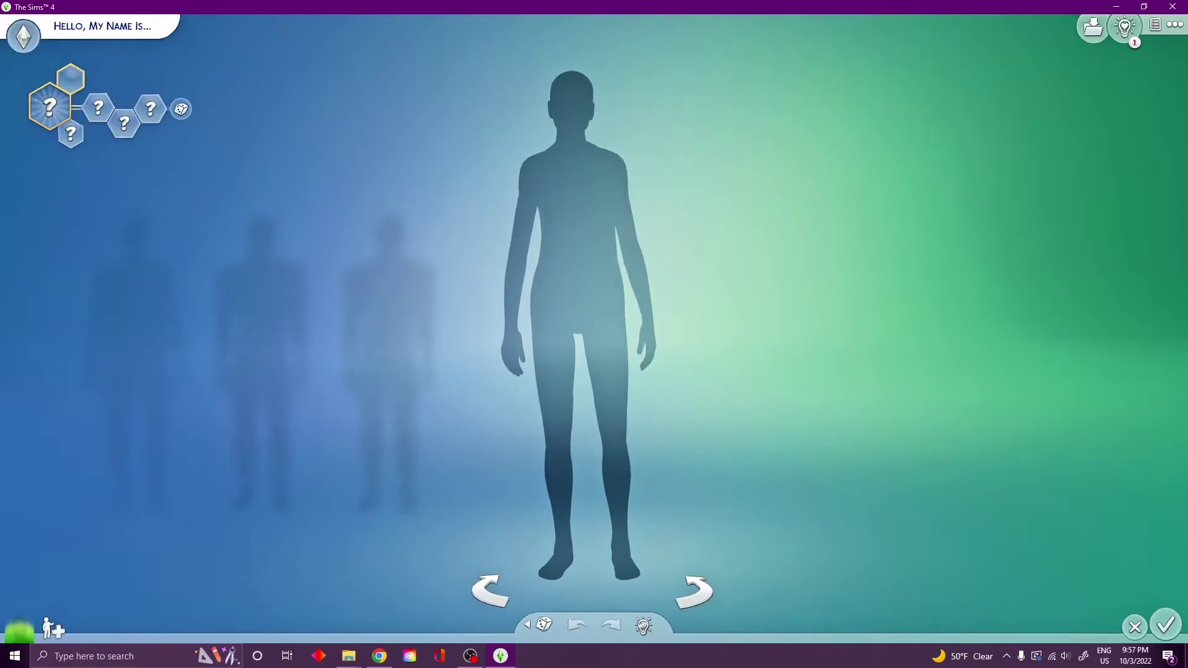
Load the Mods household from My Library into Create a Sim, replacing the current household
{"action": "left_click", "coordinate": [1096, 32]}
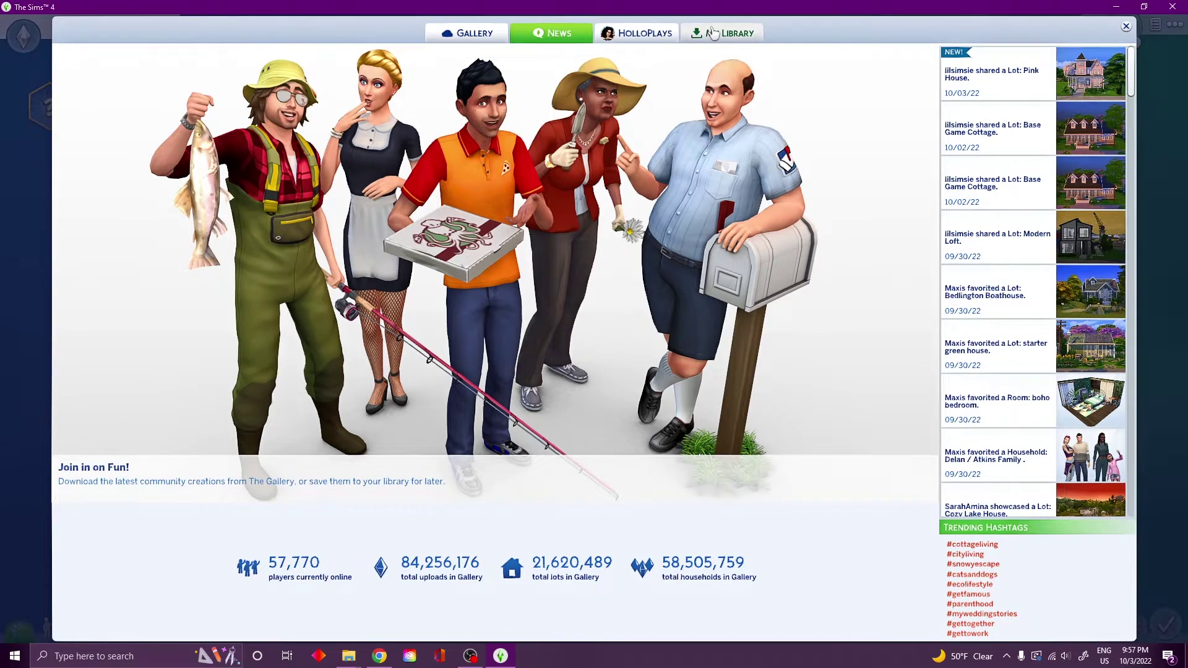
{"action": "left_click", "coordinate": [746, 38]}
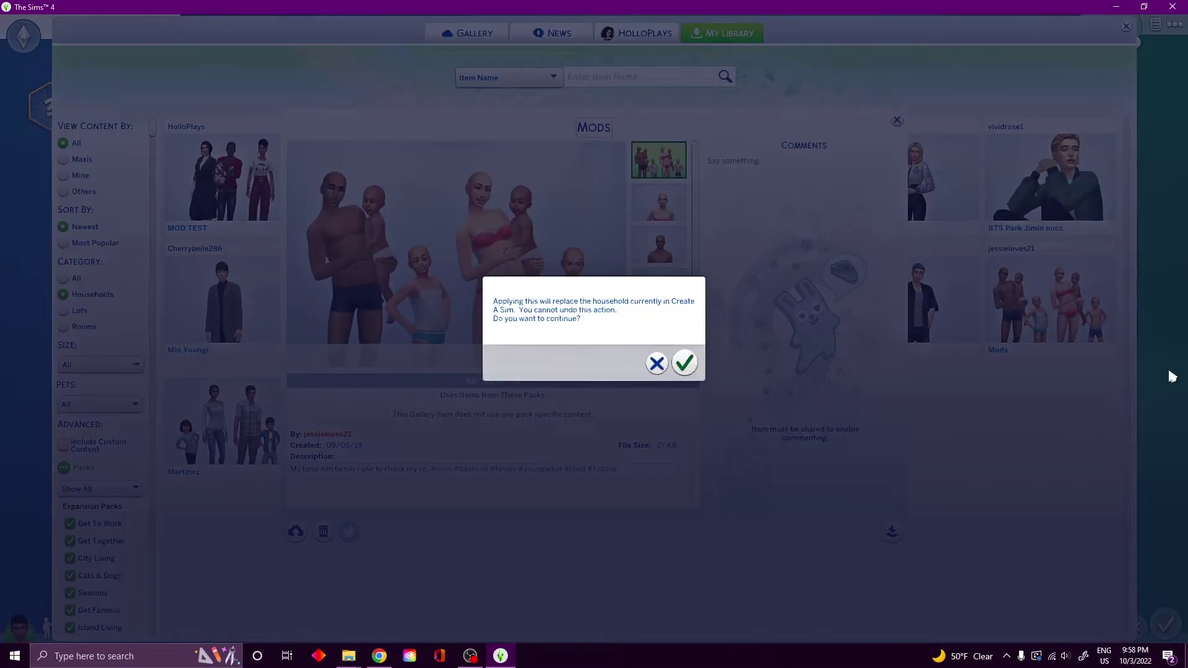
{"action": "key", "text": "Return"}
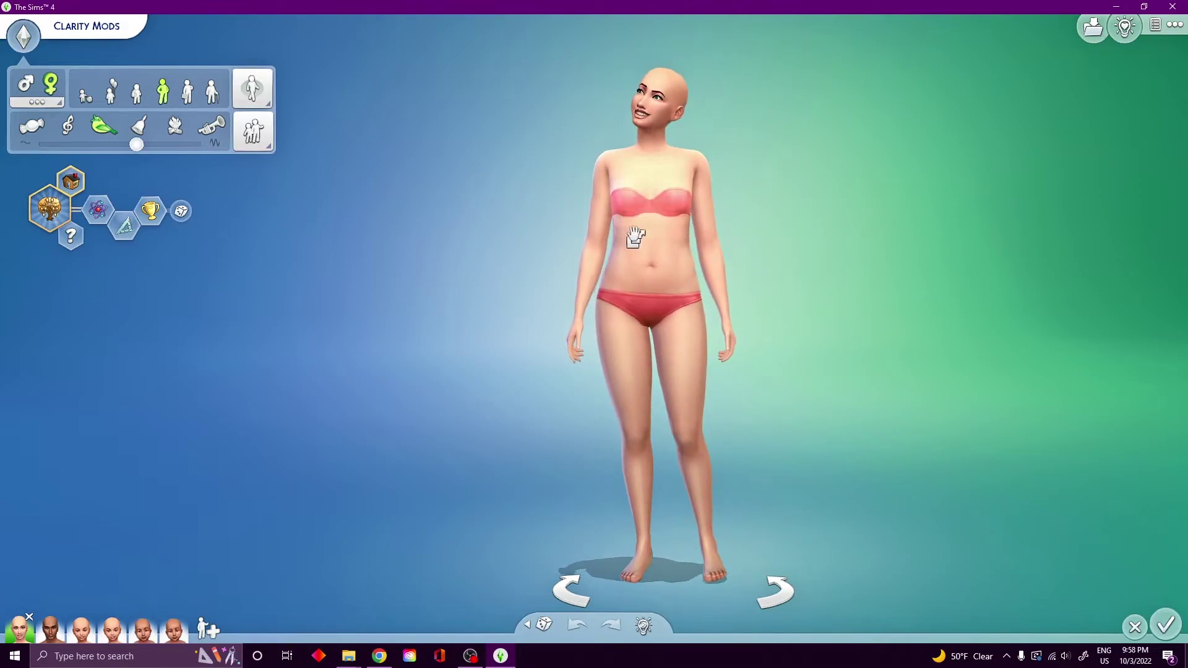
Focus on the adult female Sim's face and bring up her Skin Details options
{"action": "scroll", "coordinate": [944, 315], "scroll_direction": "up", "scroll_amount": 2}
{"action": "left_click_drag", "start_coordinate": [944, 315], "coordinate": [951, 323]}
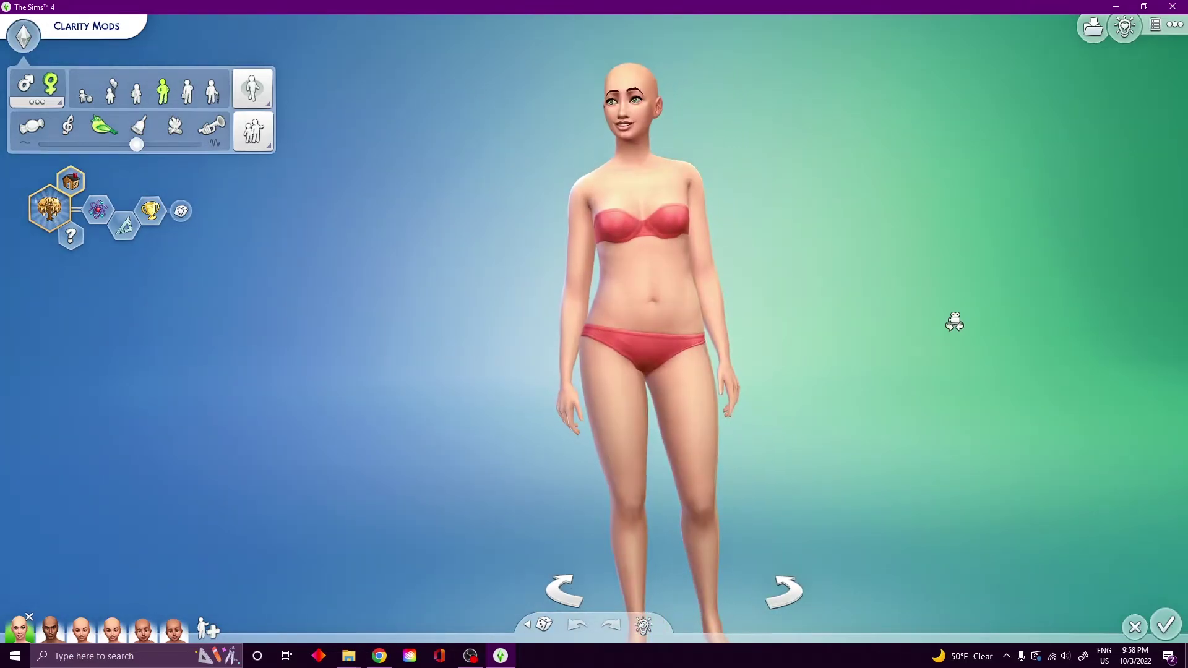
{"action": "left_click", "coordinate": [632, 94]}
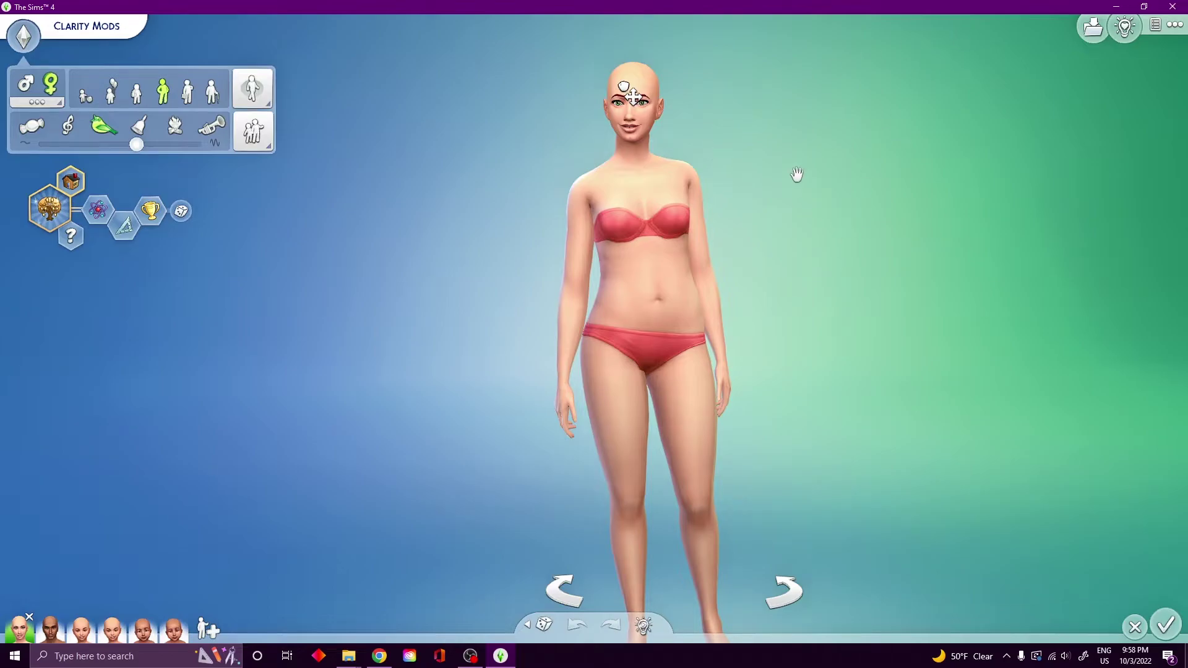
{"action": "scroll", "coordinate": [787, 191], "scroll_direction": "up", "scroll_amount": 3}
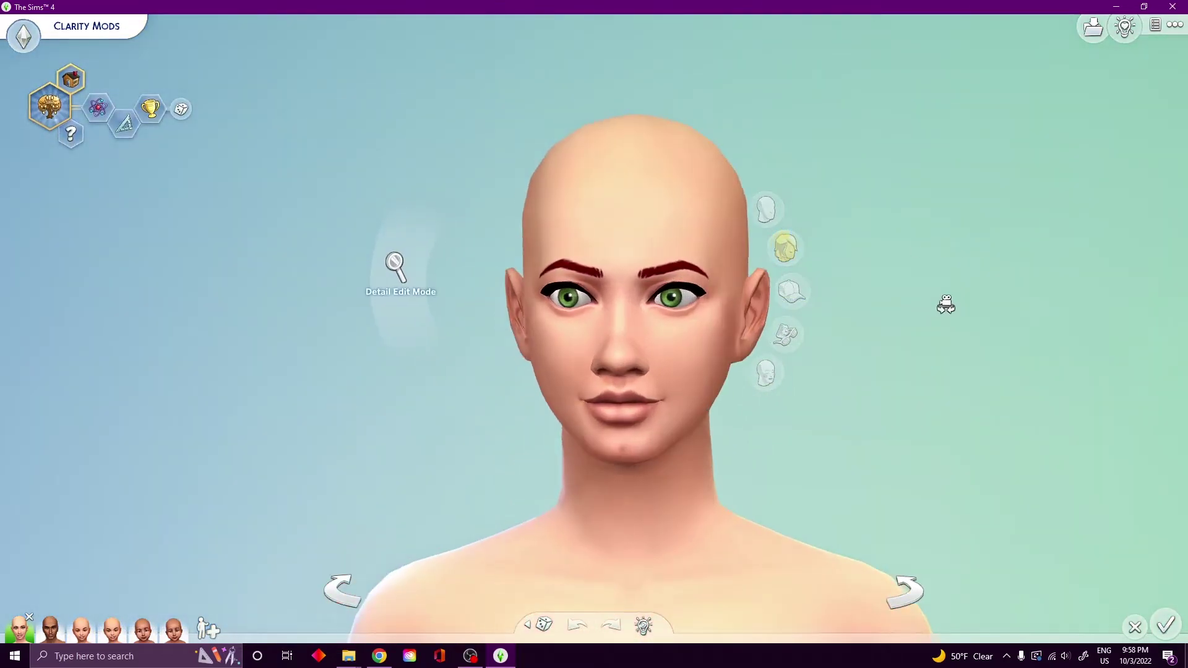
{"action": "left_click", "coordinate": [765, 208]}
{"action": "left_click", "coordinate": [767, 218]}
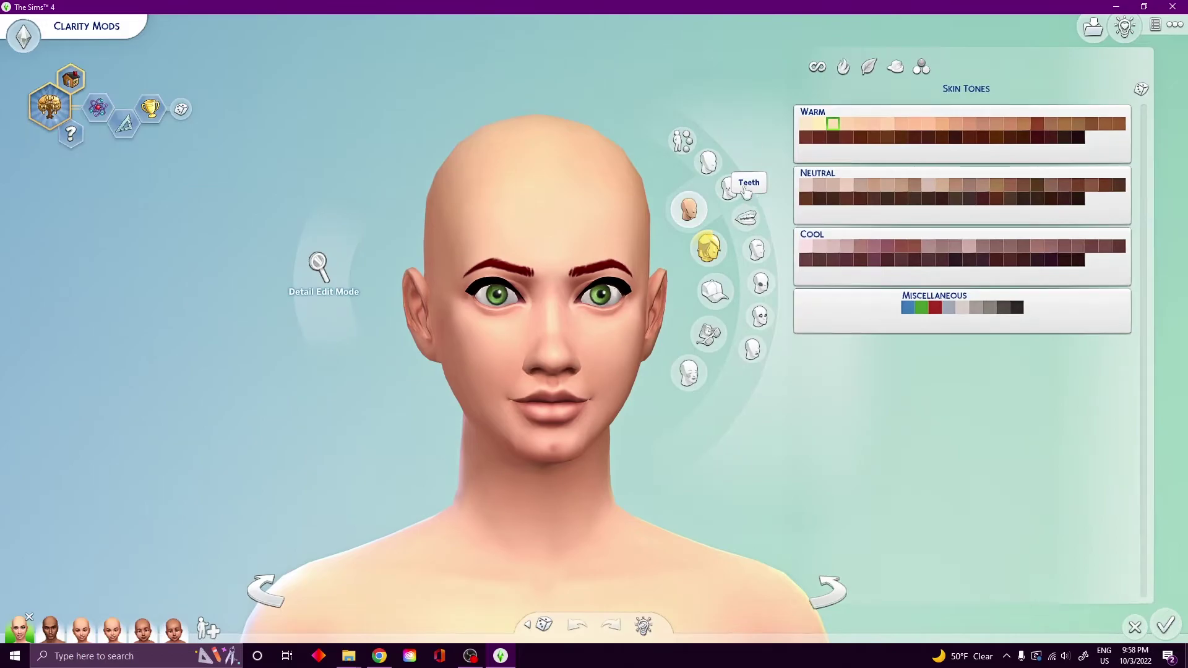
{"action": "left_click", "coordinate": [732, 190]}
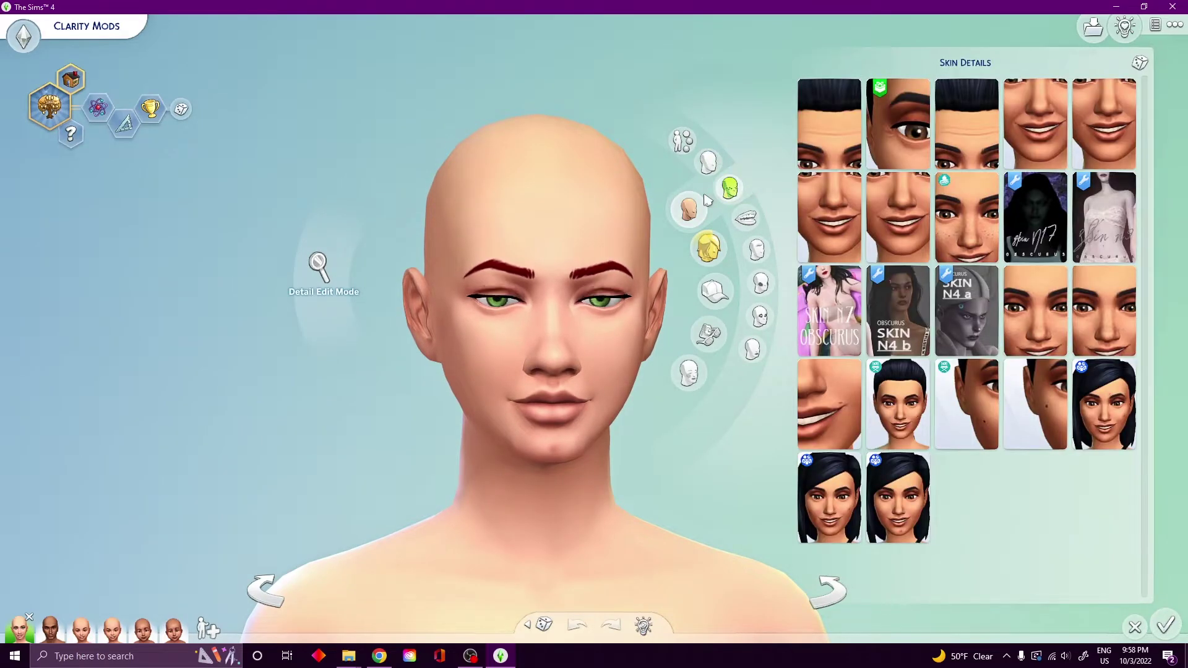
Apply the custom Skin N17 to the female Sim, try several darker swatches, and return to its first swatch
{"action": "left_click", "coordinate": [1036, 247]}
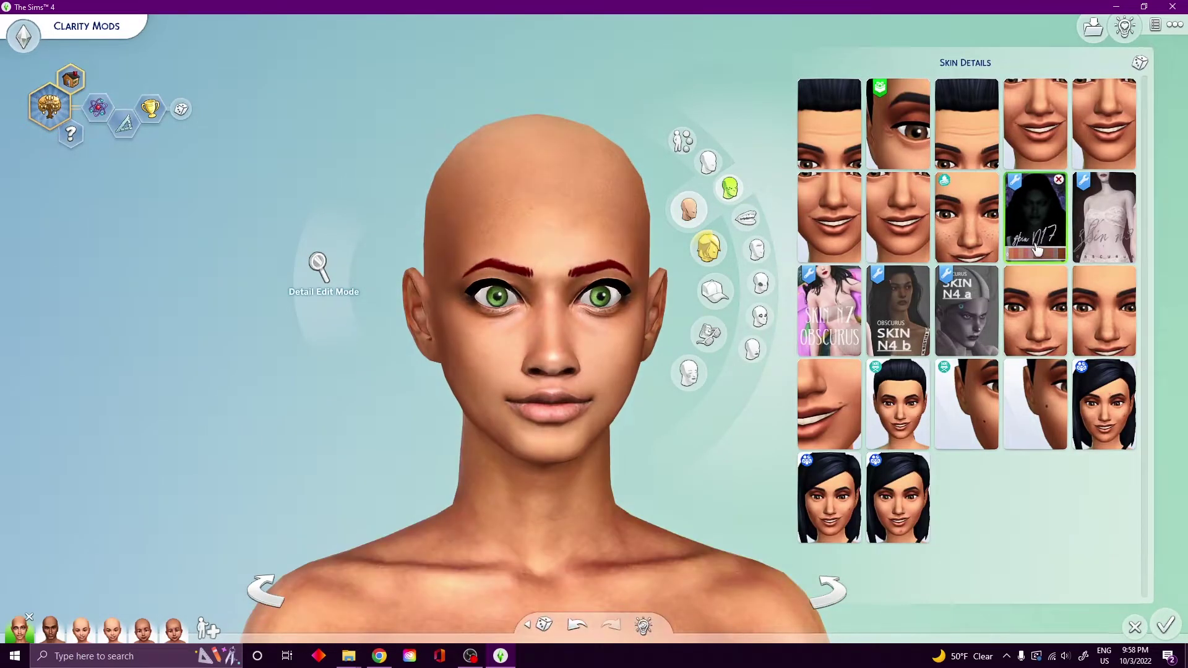
{"action": "mouse_move", "coordinate": [1037, 253]}
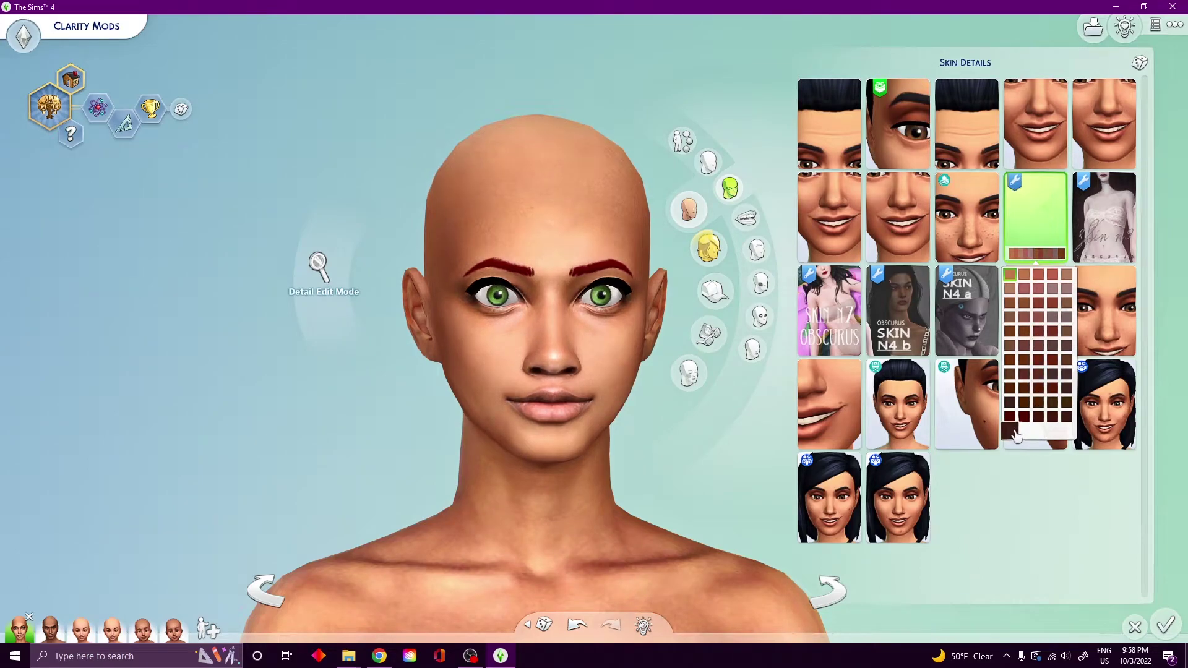
{"action": "left_click", "coordinate": [1053, 316]}
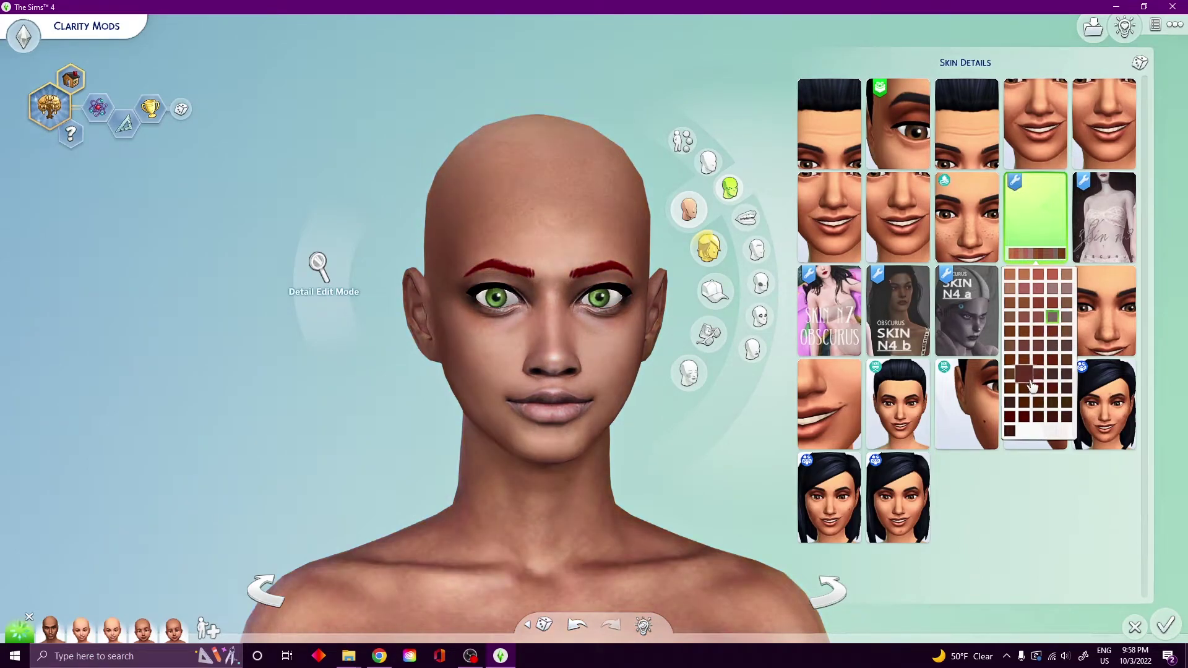
{"action": "left_click", "coordinate": [1024, 417]}
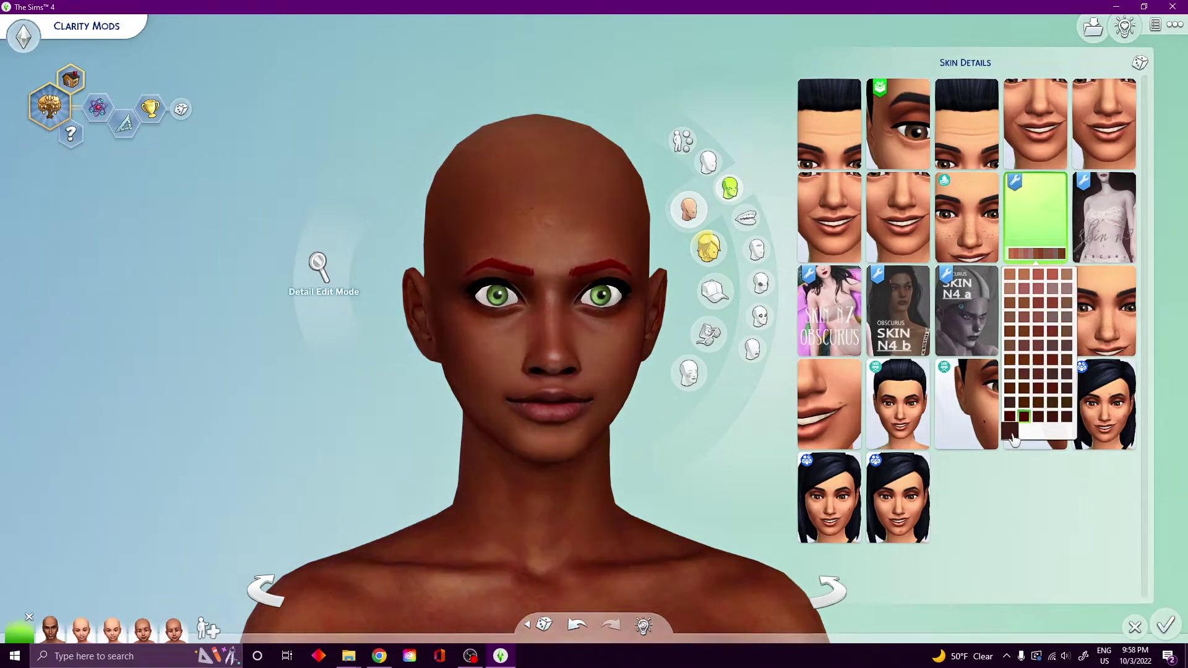
{"action": "left_click", "coordinate": [1052, 417]}
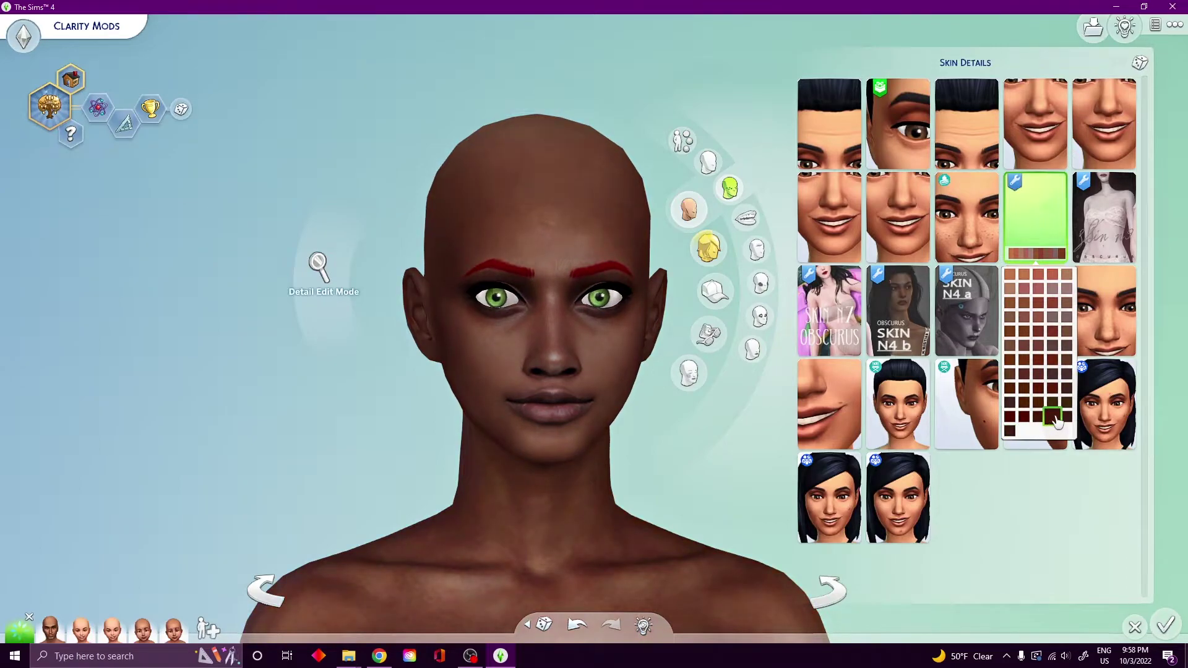
{"action": "left_click", "coordinate": [1009, 274]}
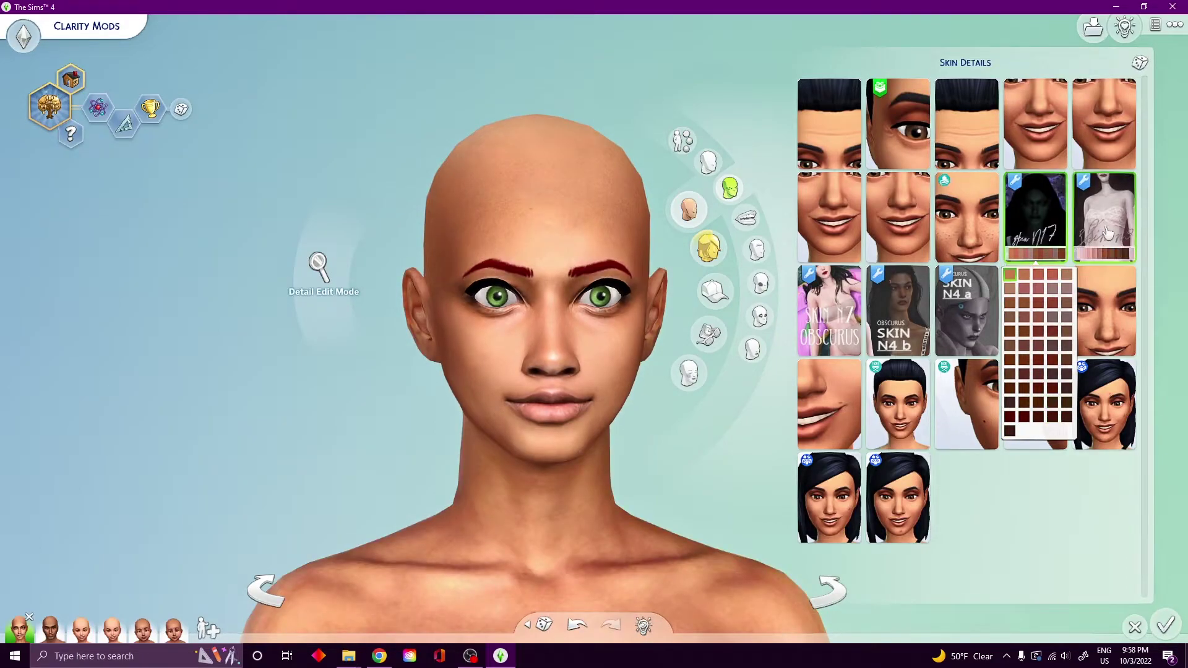
Preview the custom skin next to Skin N17 in its last two swatches, and reapply Skin N17
{"action": "left_click", "coordinate": [1107, 233]}
{"action": "left_click", "coordinate": [1093, 345]}
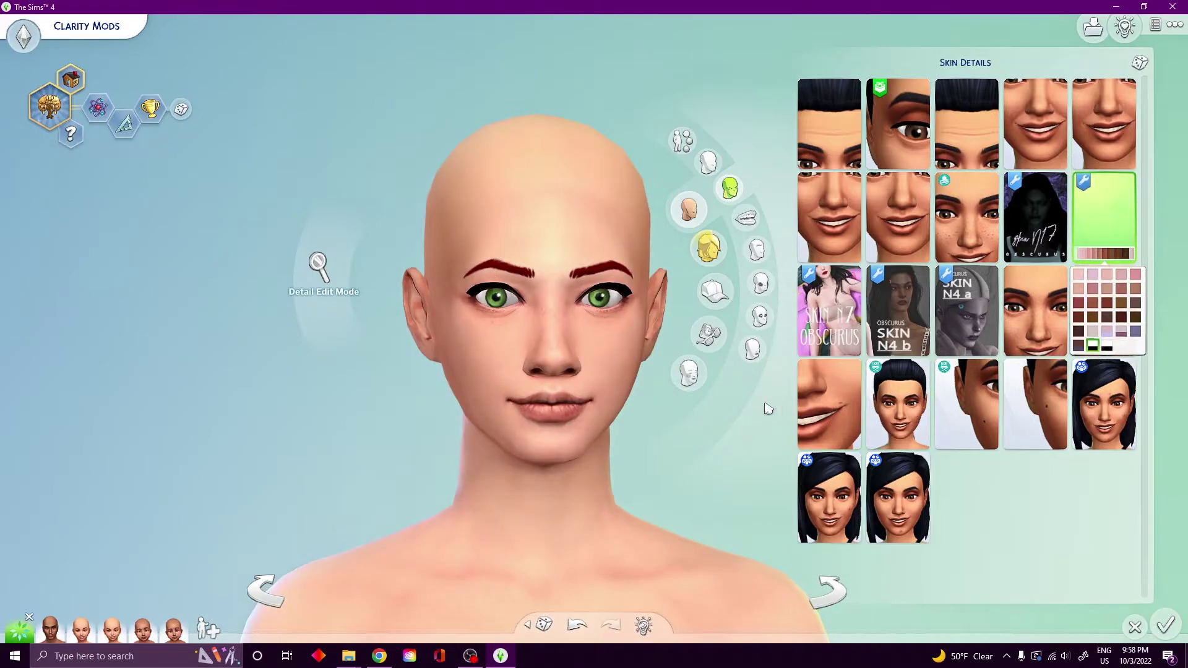
{"action": "left_click", "coordinate": [1108, 345]}
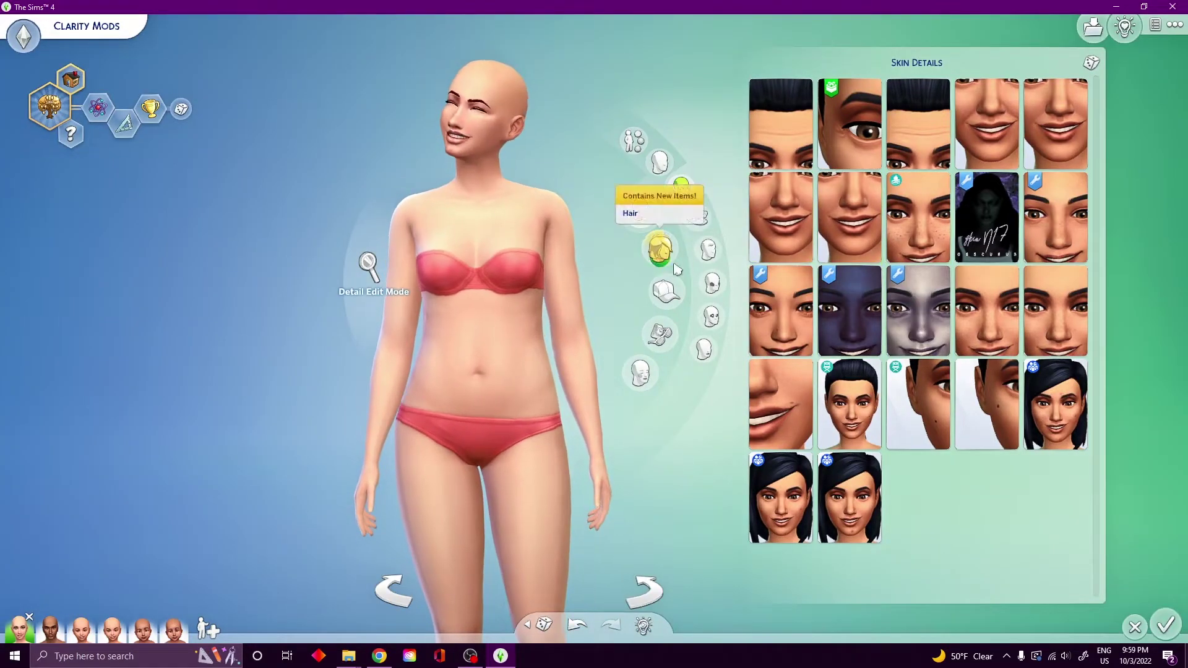
{"action": "left_click", "coordinate": [992, 218]}
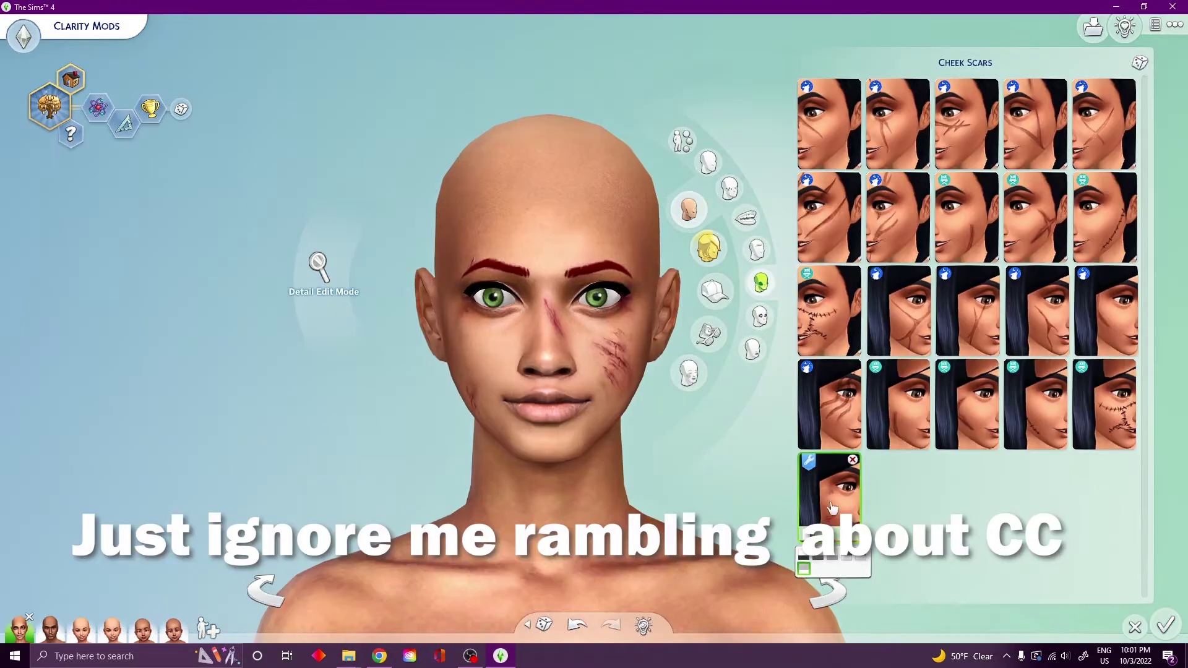
Examine the female Sim's Mouth Scars category, including the custom NELL item
{"action": "left_click", "coordinate": [765, 340]}
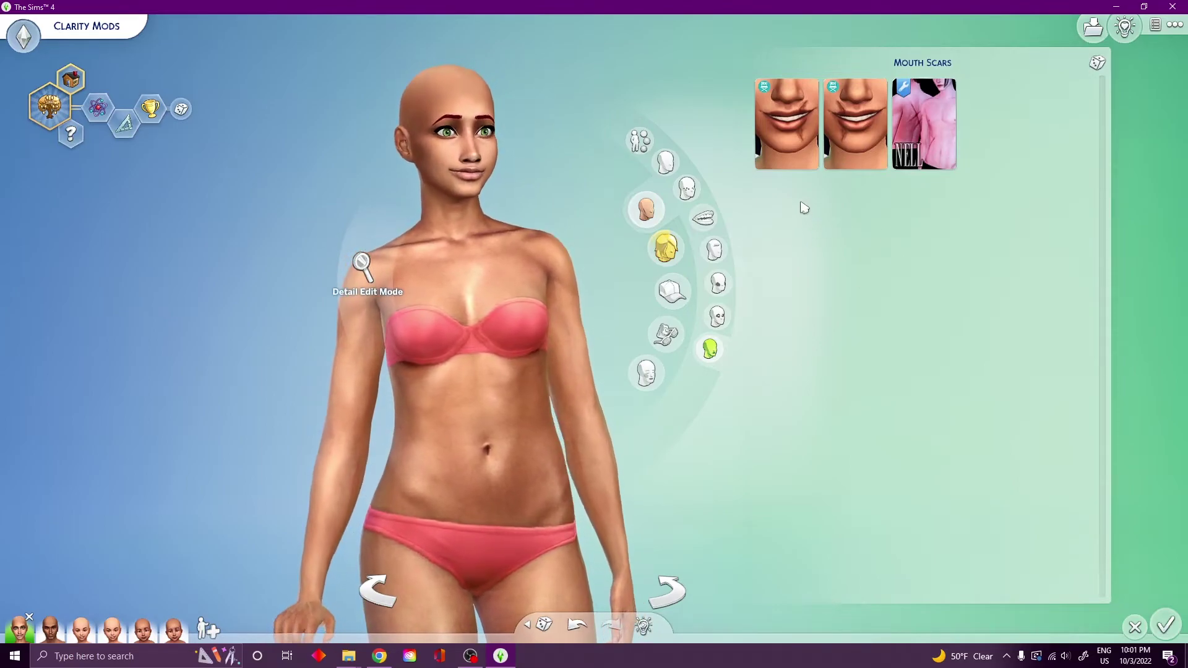
{"action": "mouse_move", "coordinate": [921, 163]}
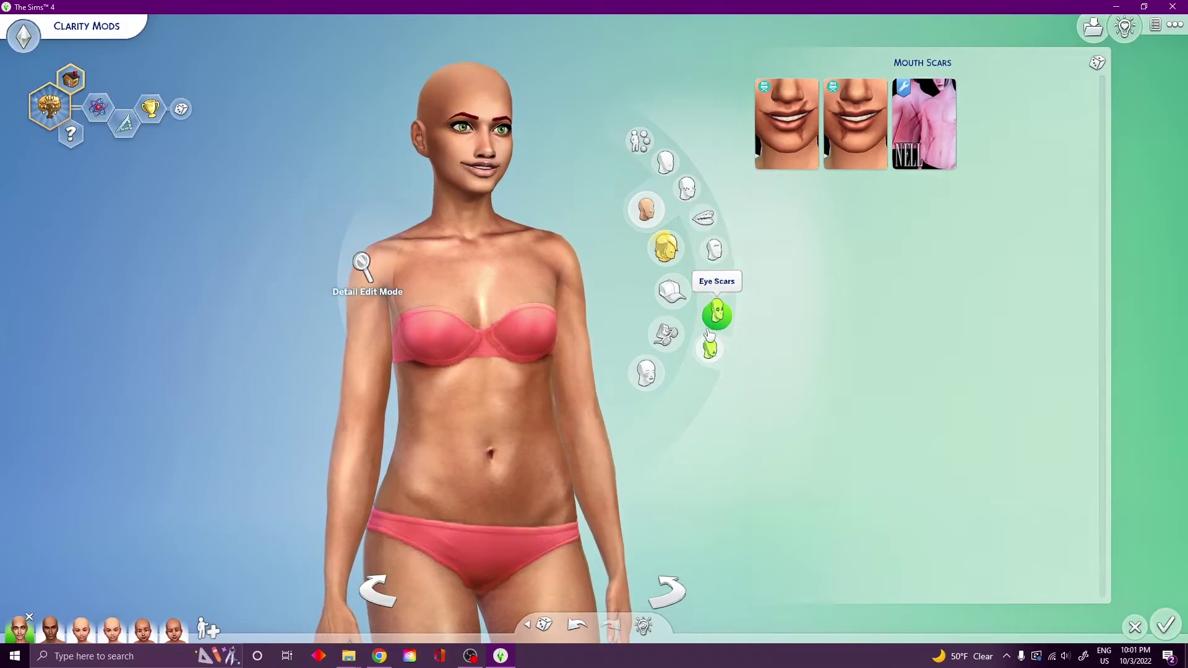
{"action": "mouse_move", "coordinate": [942, 105]}
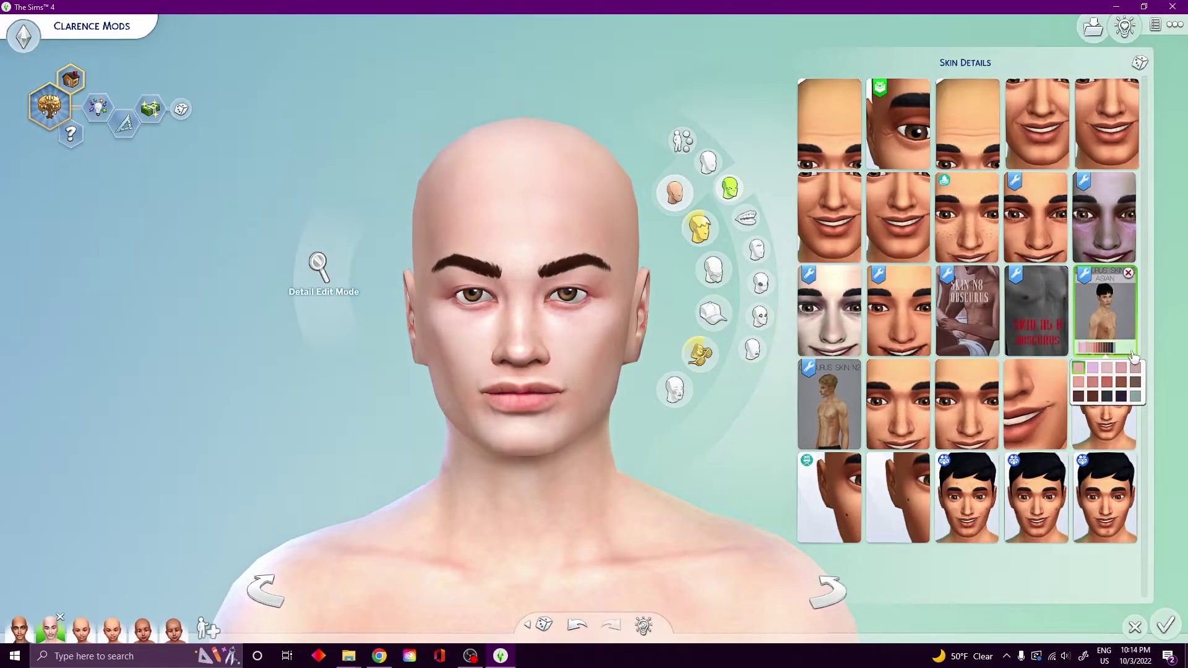
Remove the male Sim's Asian Obscurus skin overlay and check his Teeth, Cheek Scars, Eye Scars, and Mouth Scars categories
{"action": "left_click", "coordinate": [1128, 273]}
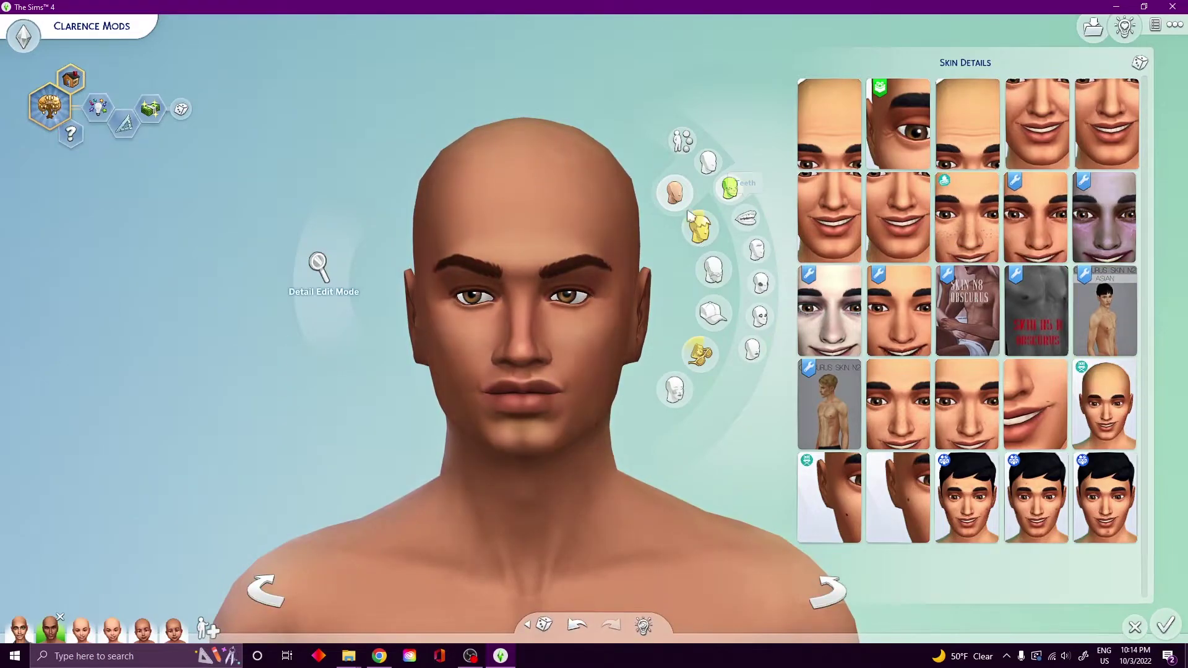
{"action": "left_click", "coordinate": [757, 250]}
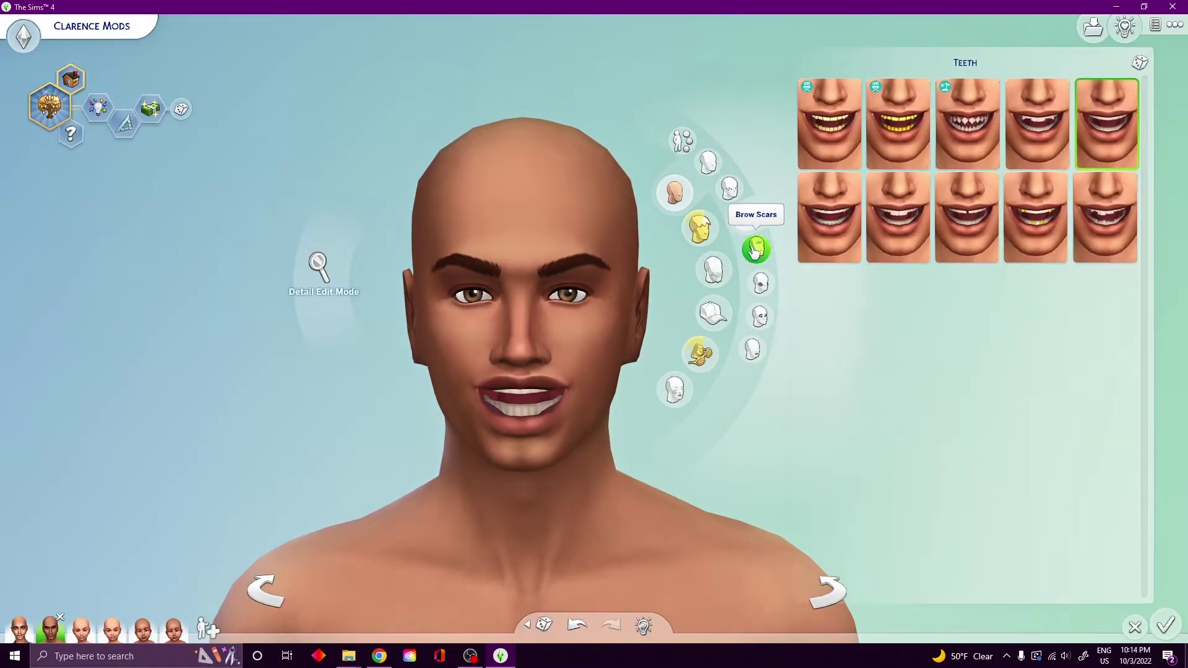
{"action": "left_click", "coordinate": [758, 252]}
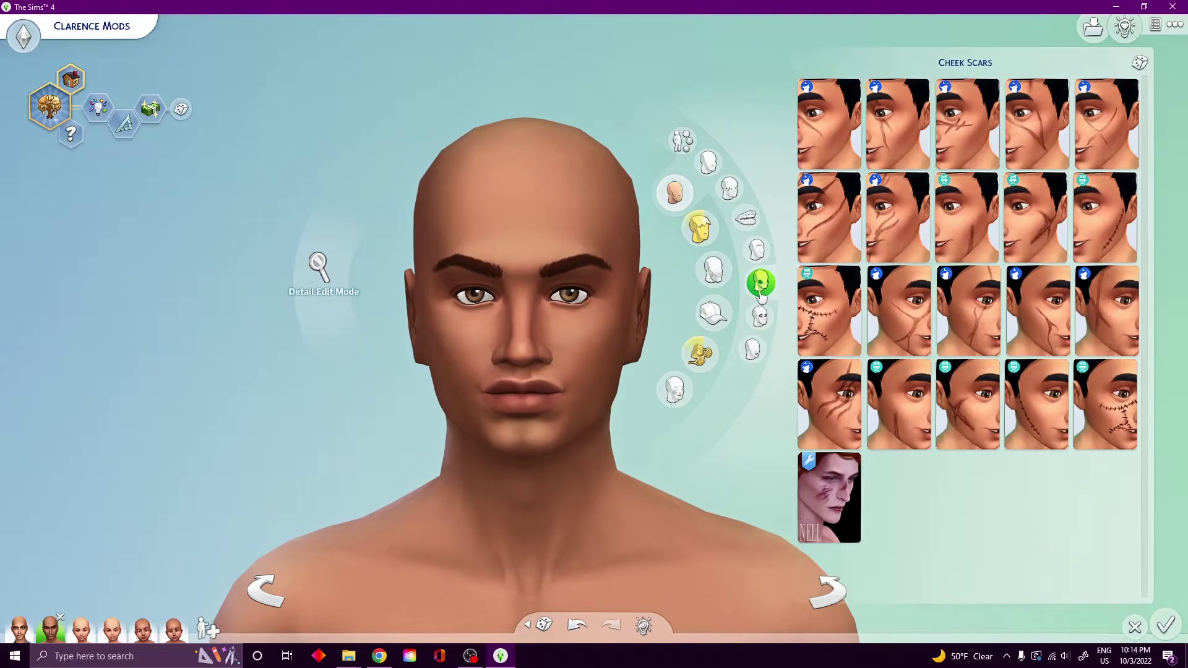
{"action": "left_click", "coordinate": [759, 318]}
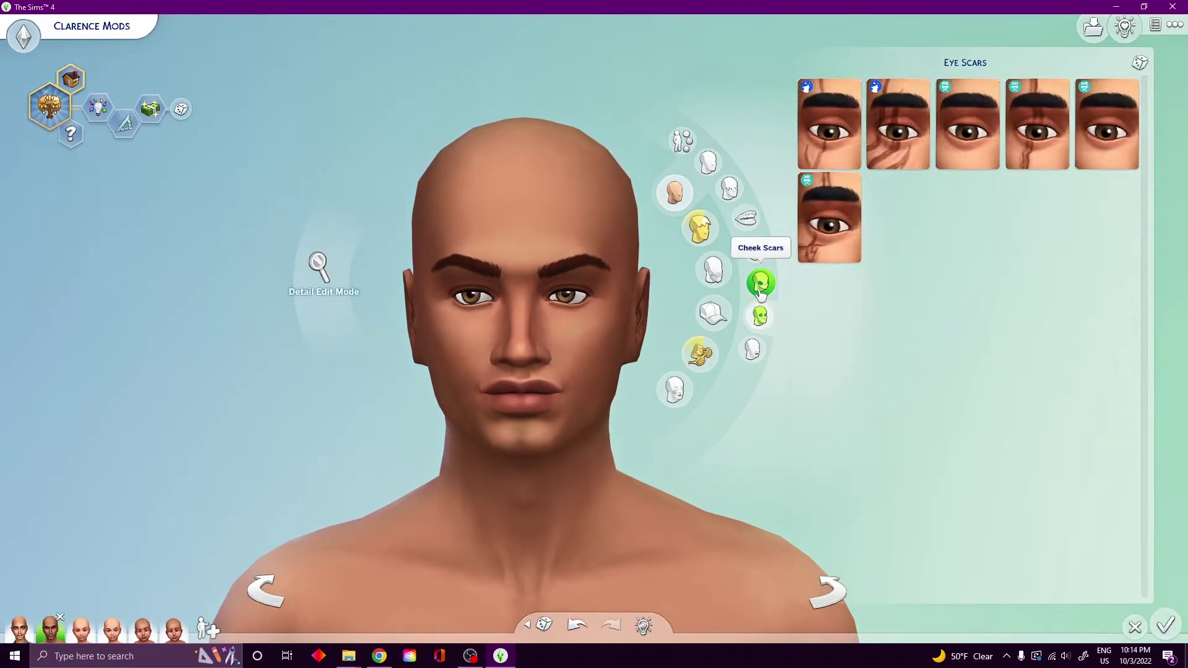
{"action": "left_click", "coordinate": [752, 347]}
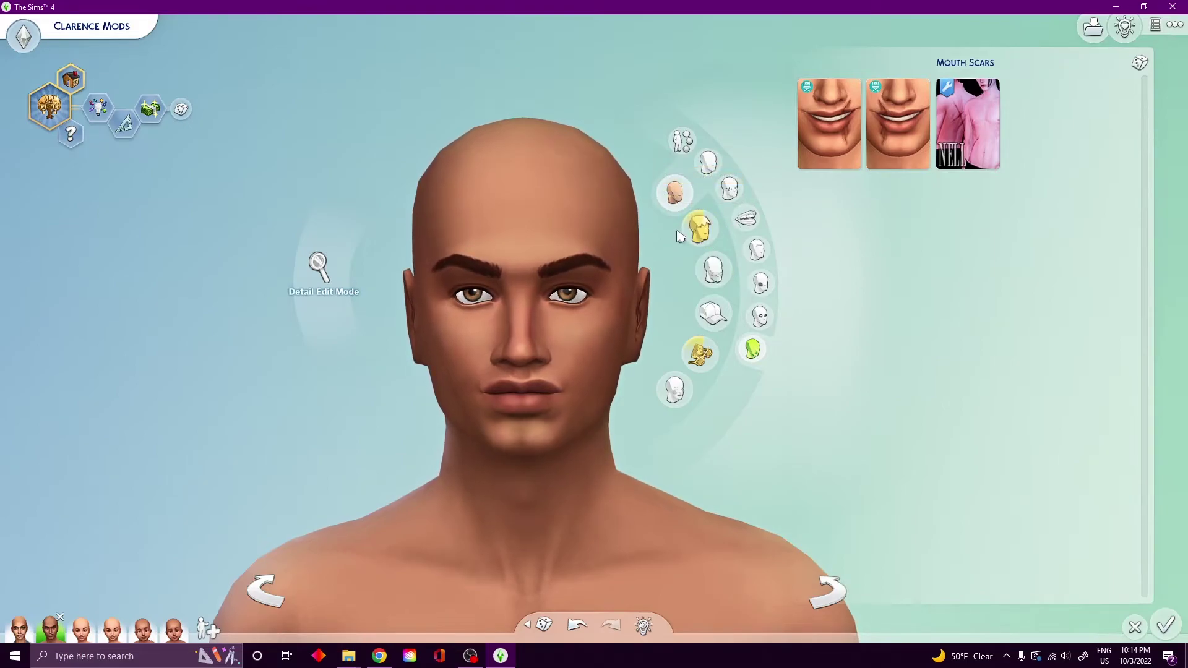
Preview several masculine custom content hairstyles on the male Sim and check his Hats category
{"action": "left_click", "coordinate": [698, 229]}
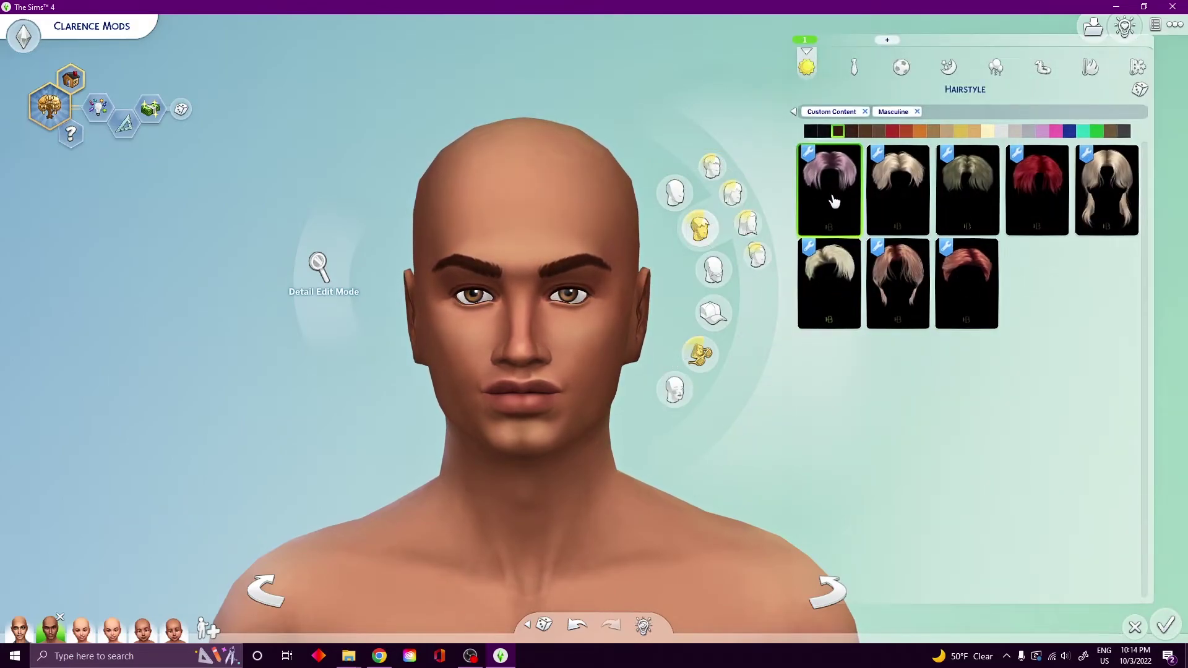
{"action": "left_click", "coordinate": [854, 213]}
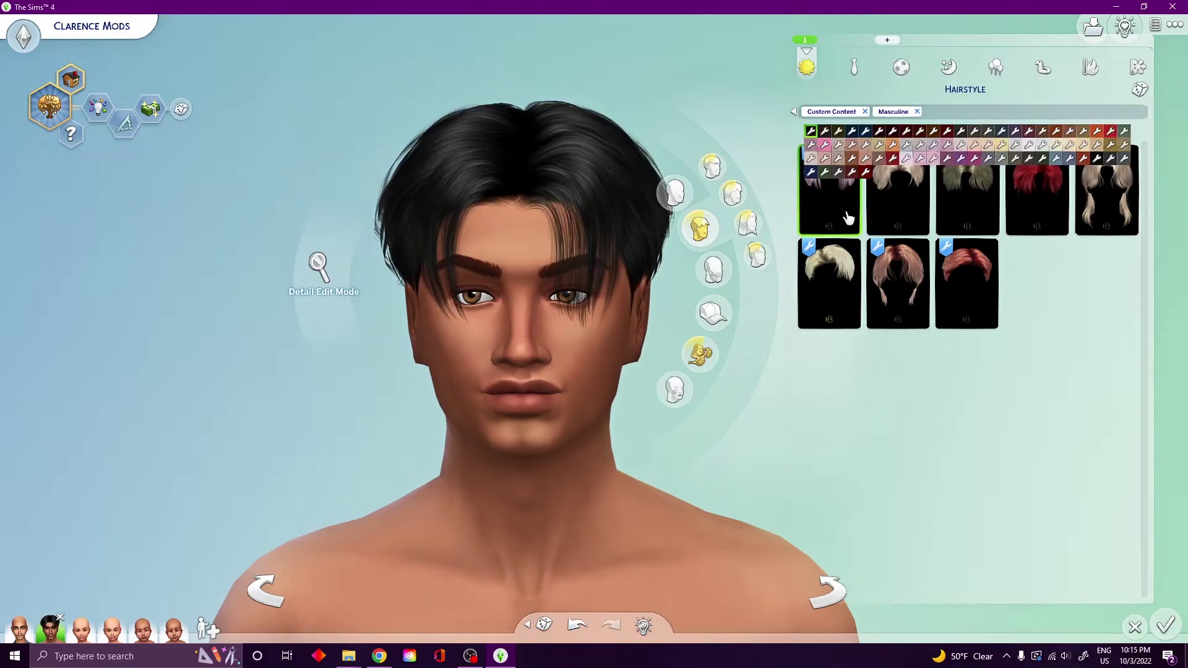
{"action": "left_click", "coordinate": [967, 204]}
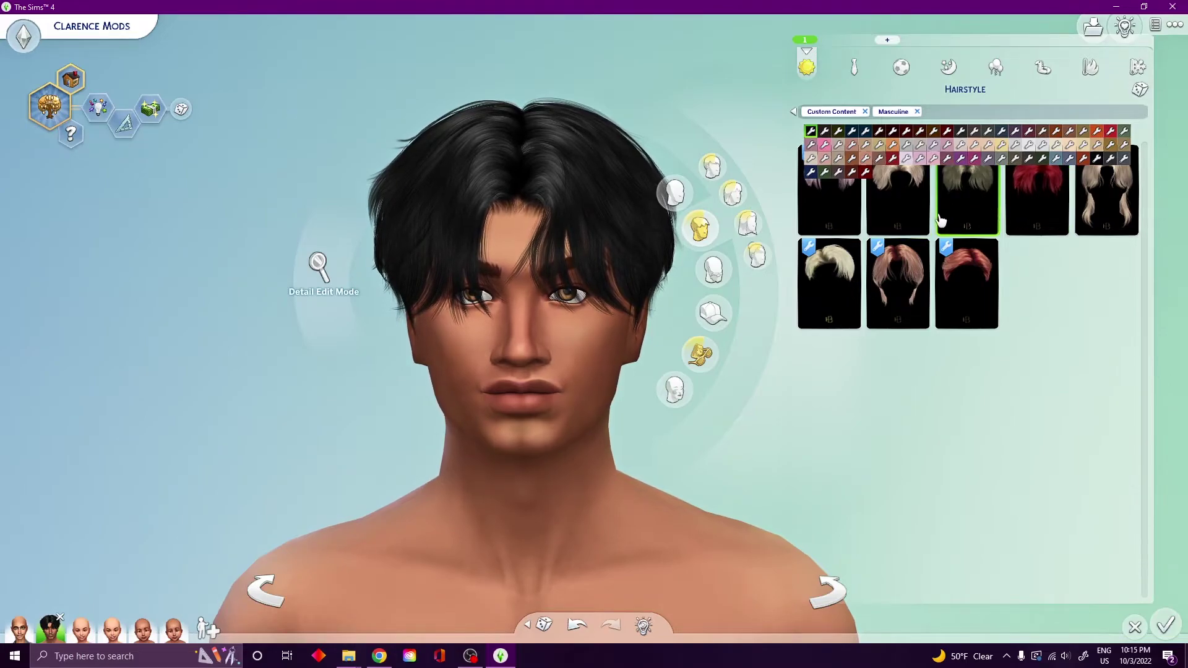
{"action": "left_click", "coordinate": [1105, 201]}
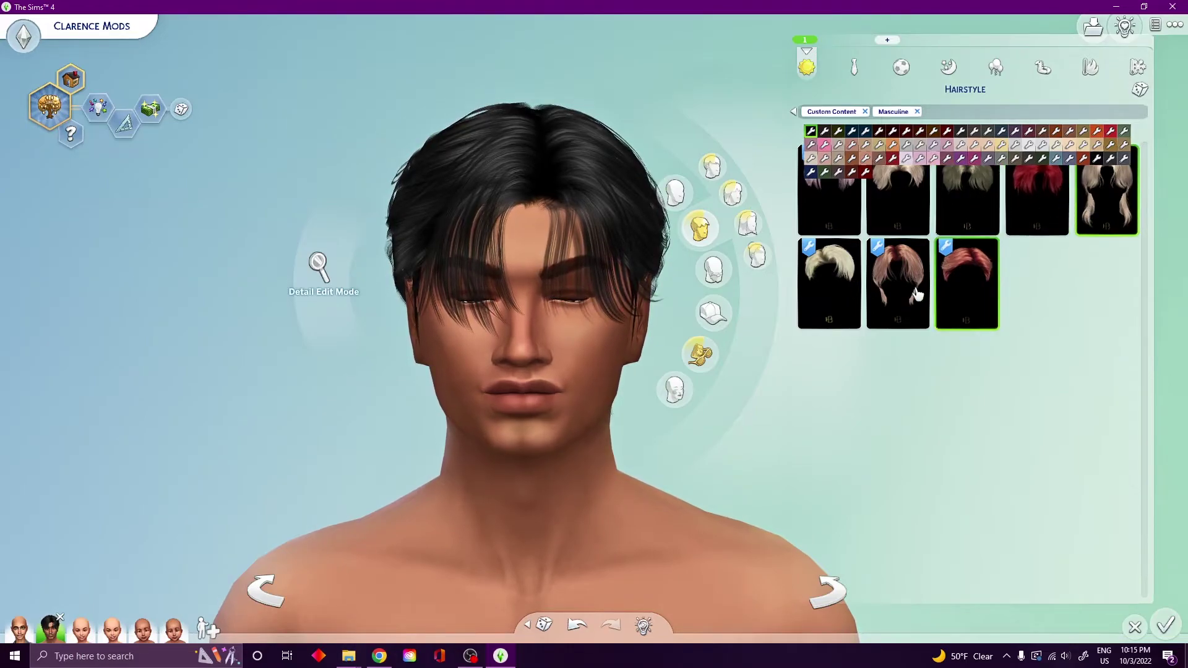
{"action": "left_click", "coordinate": [709, 324]}
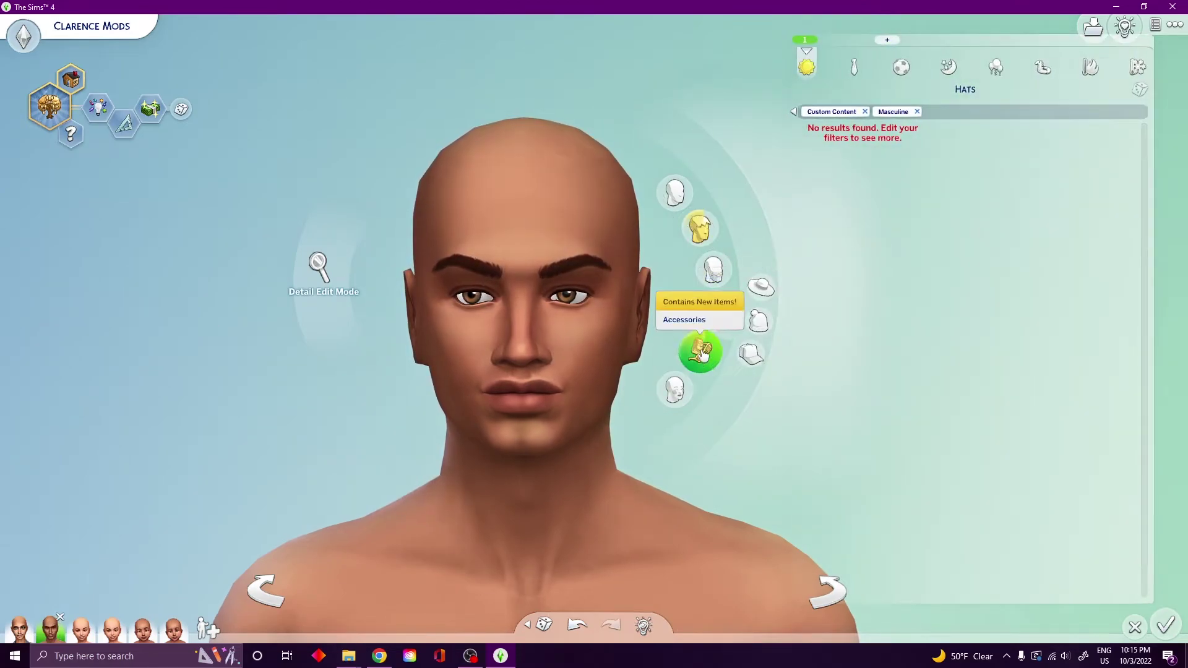
Check the male Sim's Makeup category for masculine custom content and return to his full-body view
{"action": "left_click", "coordinate": [676, 391]}
{"action": "scroll", "coordinate": [566, 435], "scroll_direction": "down", "scroll_amount": 2}
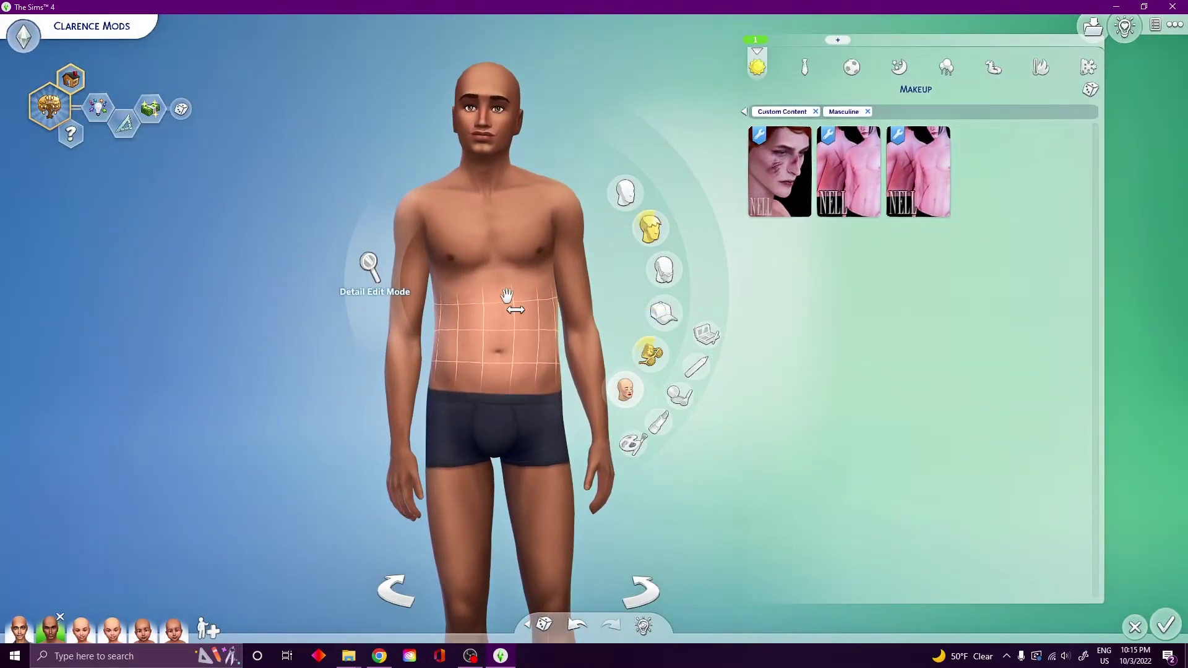
{"action": "left_click", "coordinate": [507, 316]}
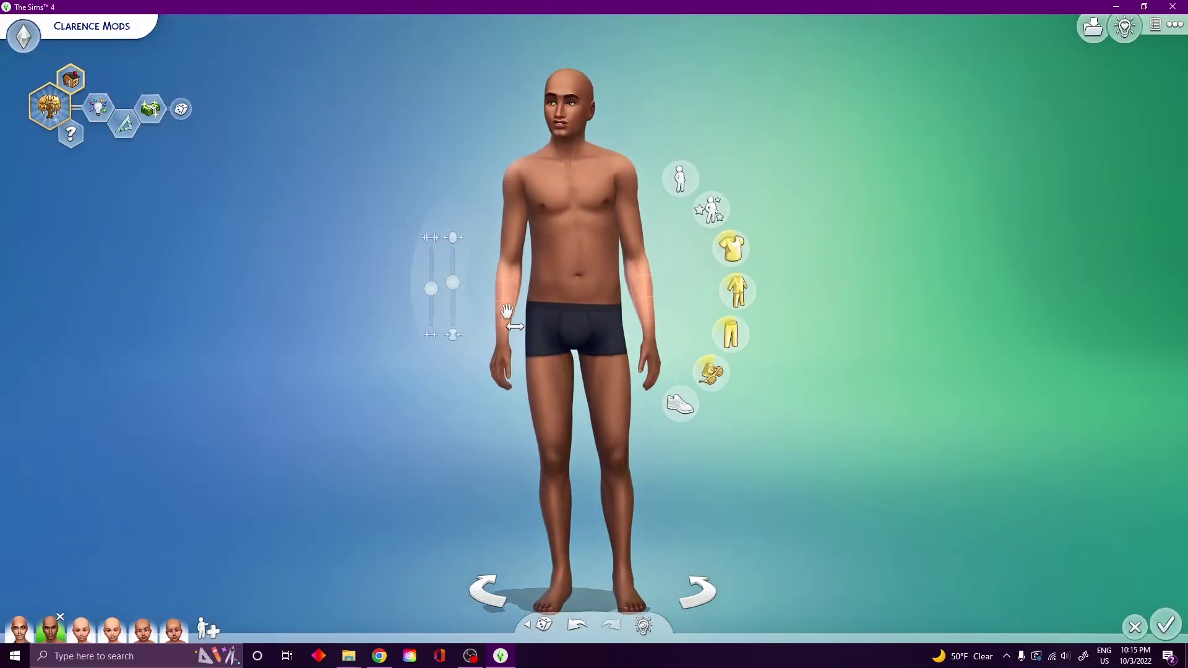
{"action": "left_click", "coordinate": [508, 316]}
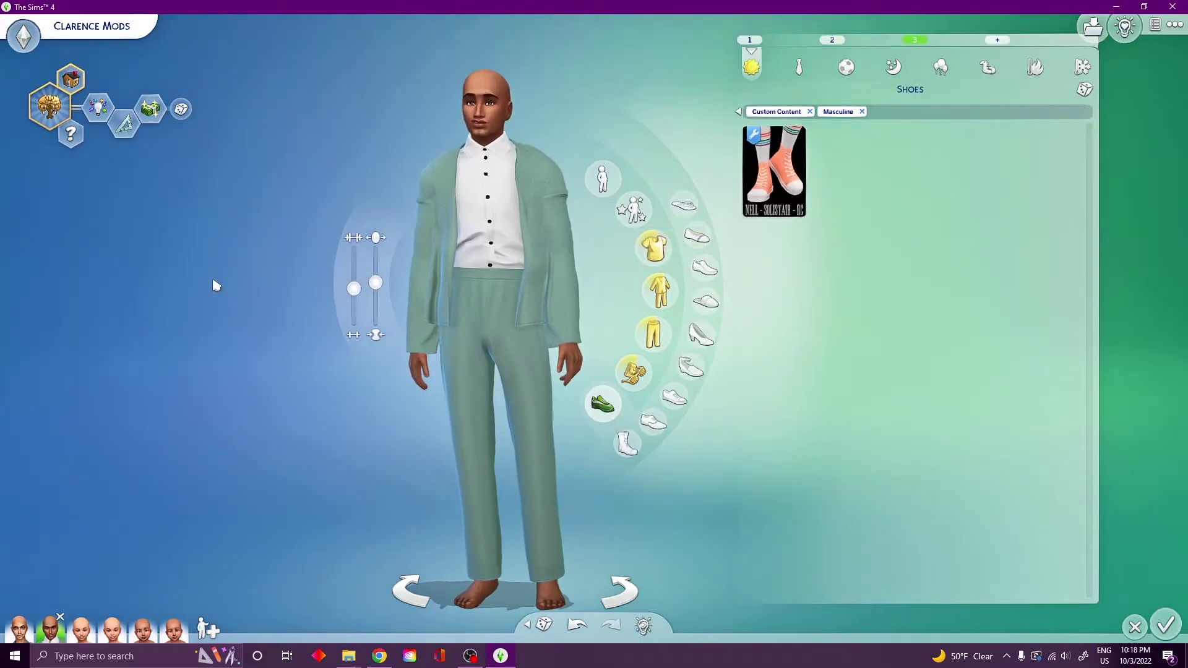
Switch to the first child Sim and save the household to the library as Mods
{"action": "left_click", "coordinate": [85, 630]}
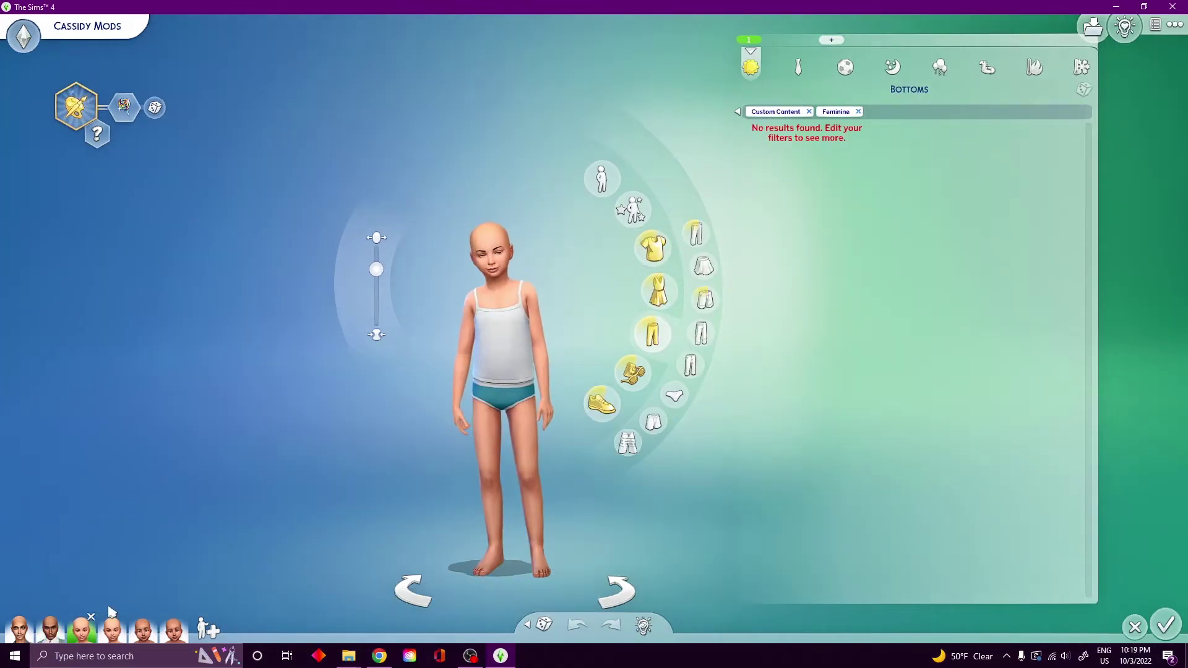
{"action": "left_click", "coordinate": [1093, 34]}
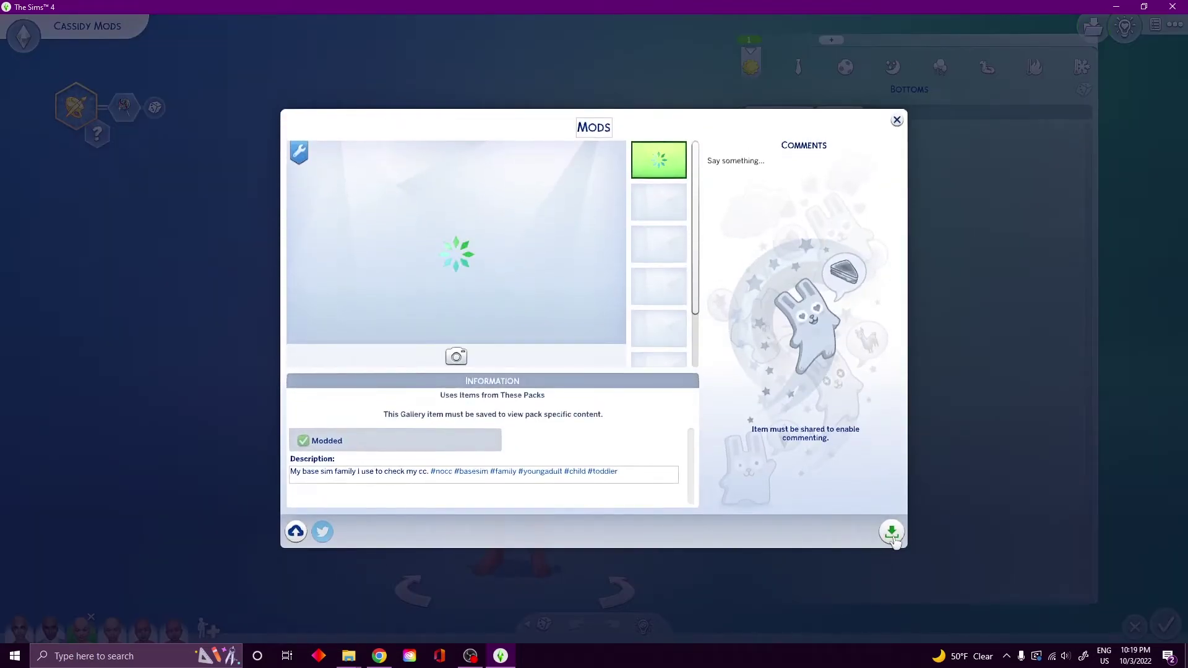
{"action": "left_click", "coordinate": [892, 533]}
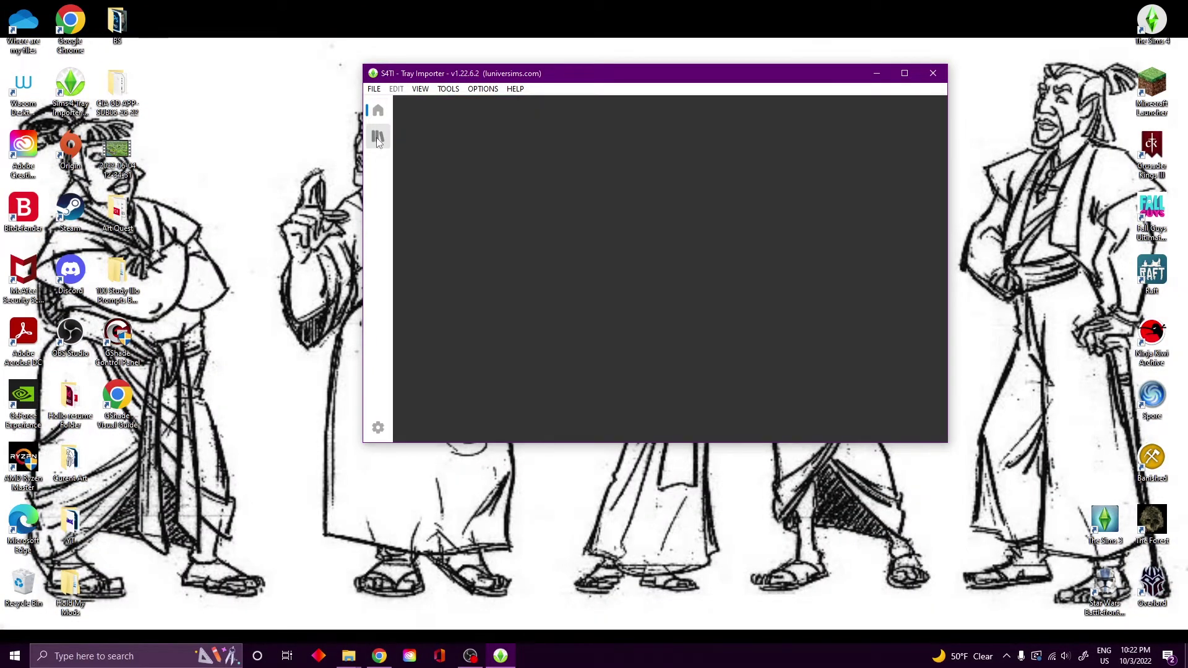
In Sims 4 Tray Importer, open the library and select the Mods household to inspect its custom content
{"action": "left_click", "coordinate": [378, 138]}
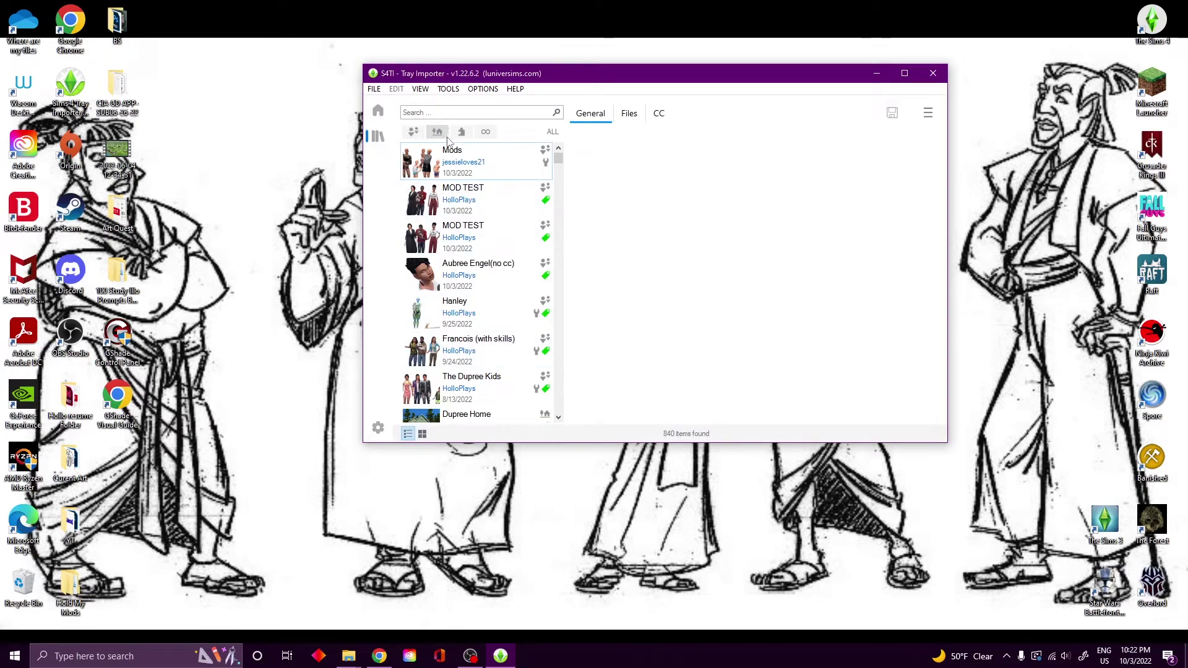
{"action": "left_click", "coordinate": [423, 172]}
{"action": "left_click", "coordinate": [437, 165]}
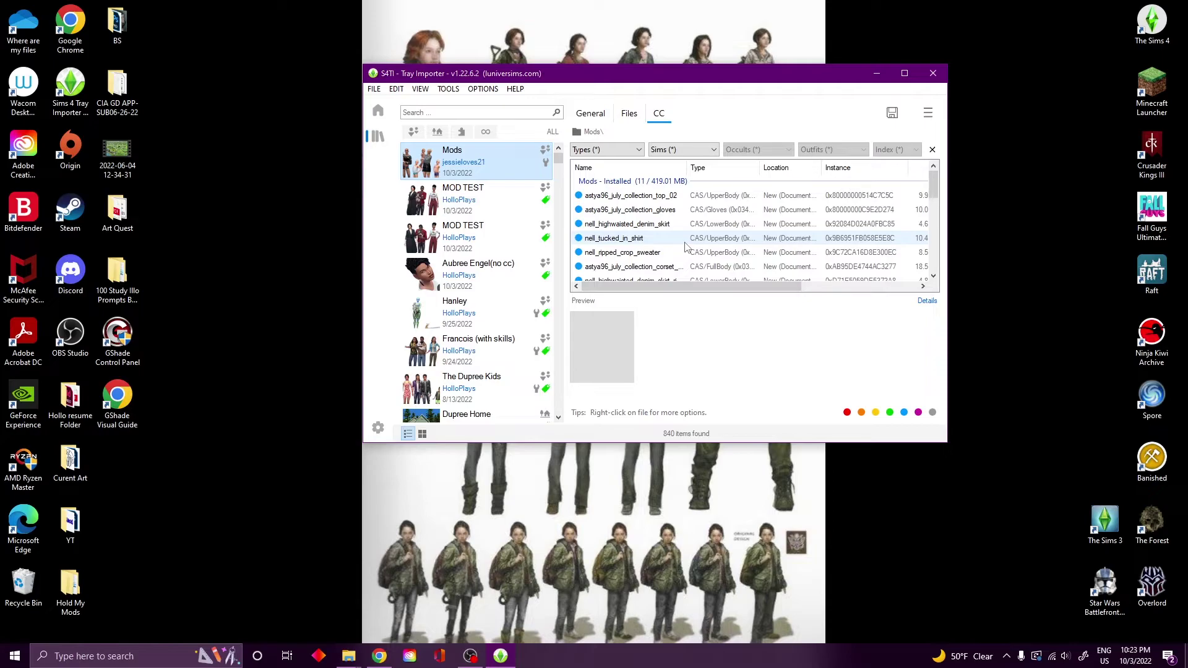
Locate astya96_july_collection_top_02 from the household's CC list in its containing folder and delete the package file
{"action": "left_click", "coordinate": [648, 195]}
{"action": "right_click", "coordinate": [647, 195]}
{"action": "left_click", "coordinate": [685, 210]}
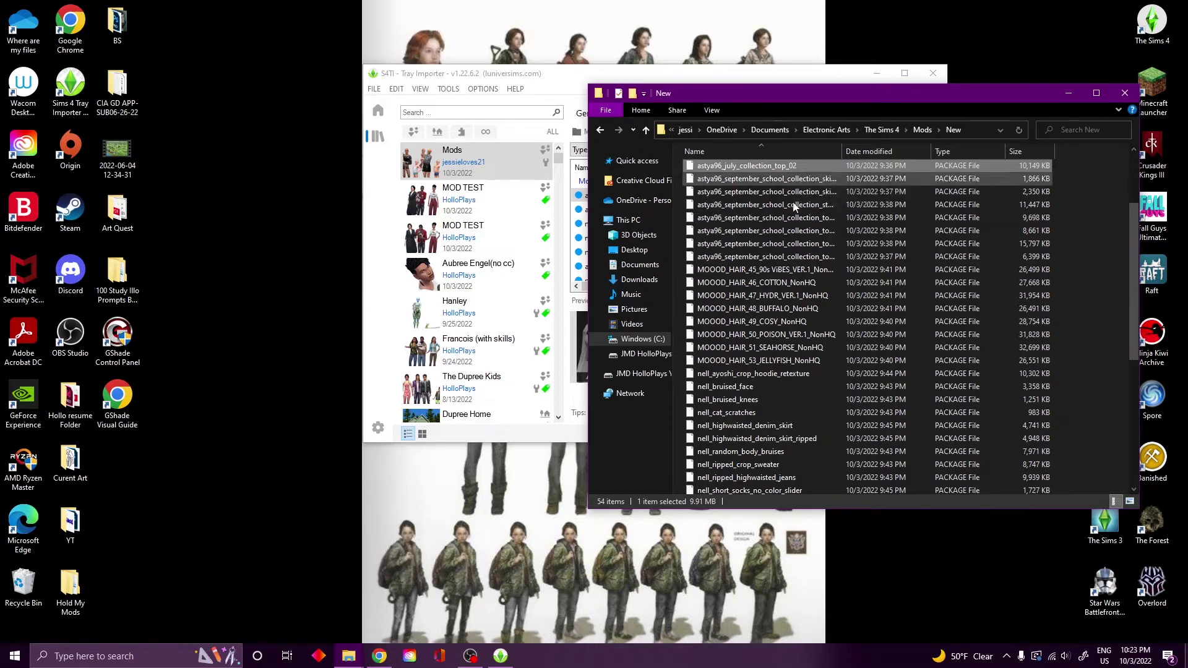
{"action": "key", "text": "Delete"}
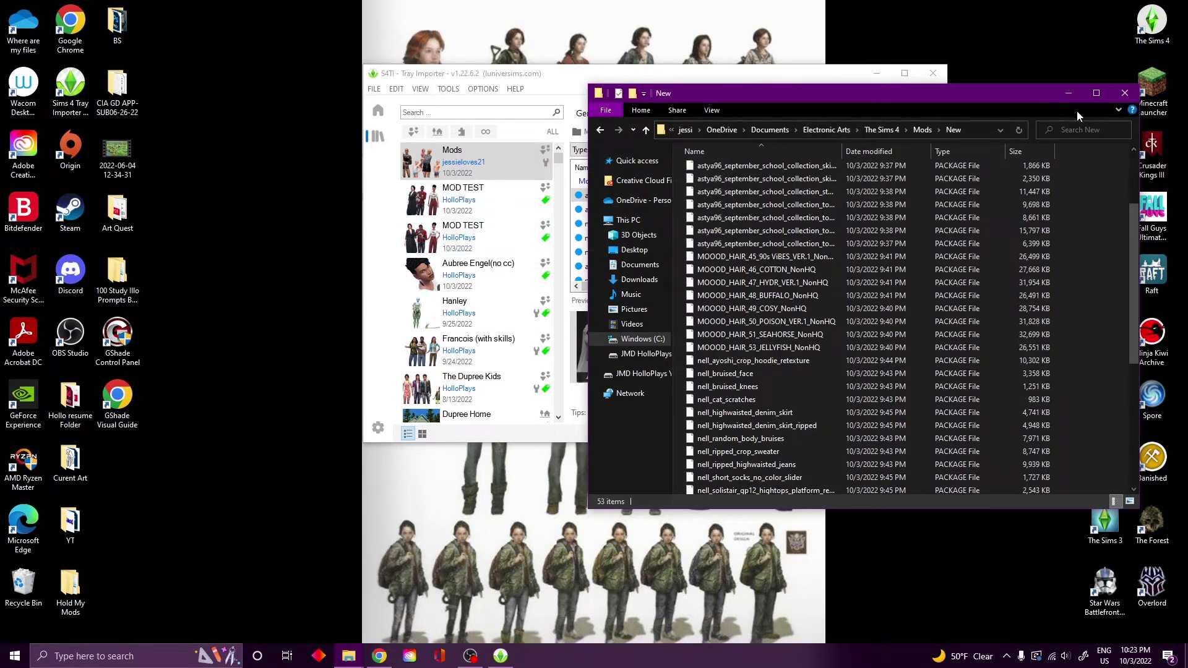
{"action": "left_click", "coordinate": [1125, 94]}
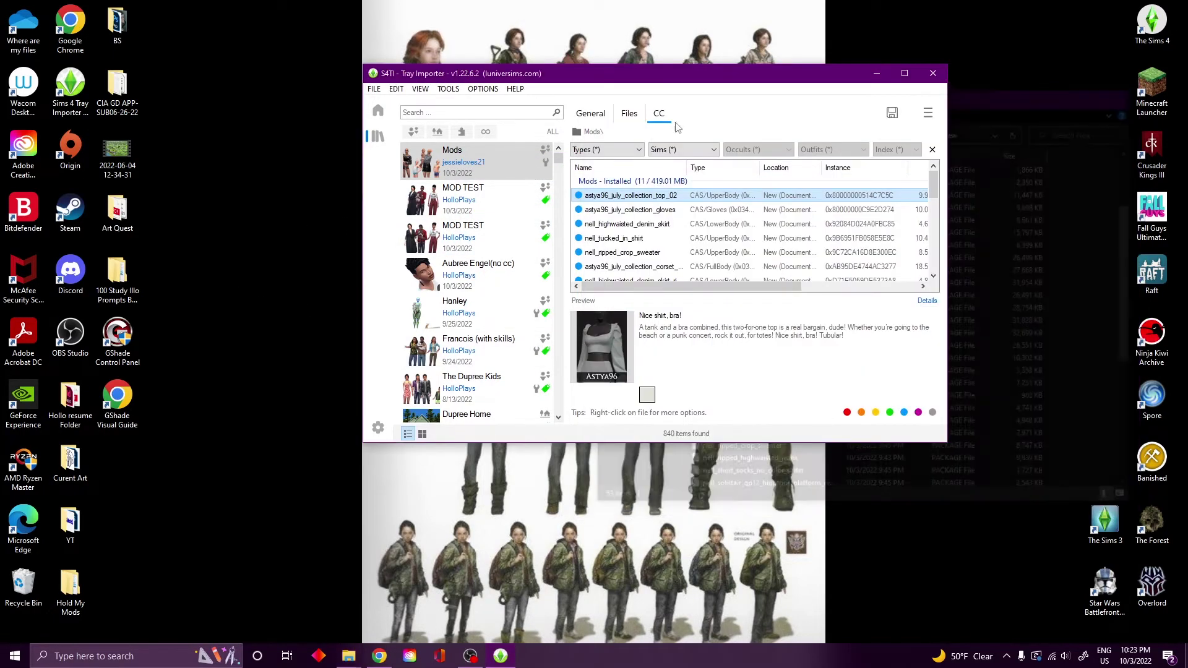
Delete astya96_july_collection_gloves from its containing folder and open the folder that holds nell_highwaisted_denim_skirt
{"action": "right_click", "coordinate": [645, 213]}
{"action": "left_click", "coordinate": [680, 220]}
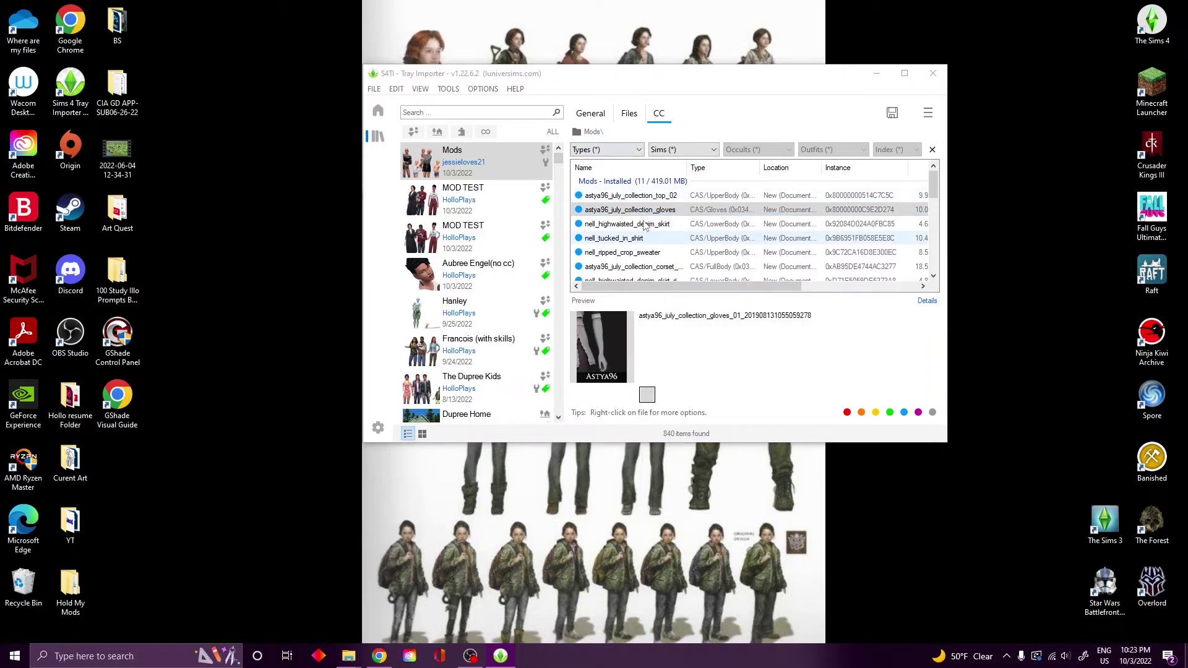
{"action": "key", "text": "Delete"}
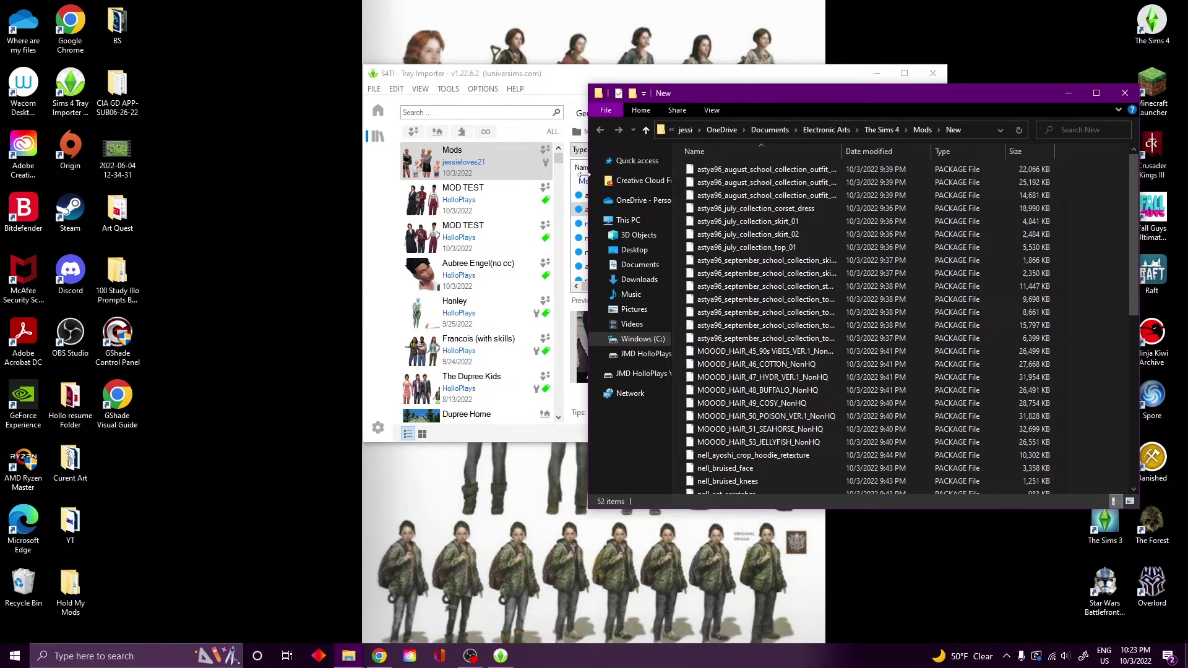
{"action": "left_click", "coordinate": [1125, 93]}
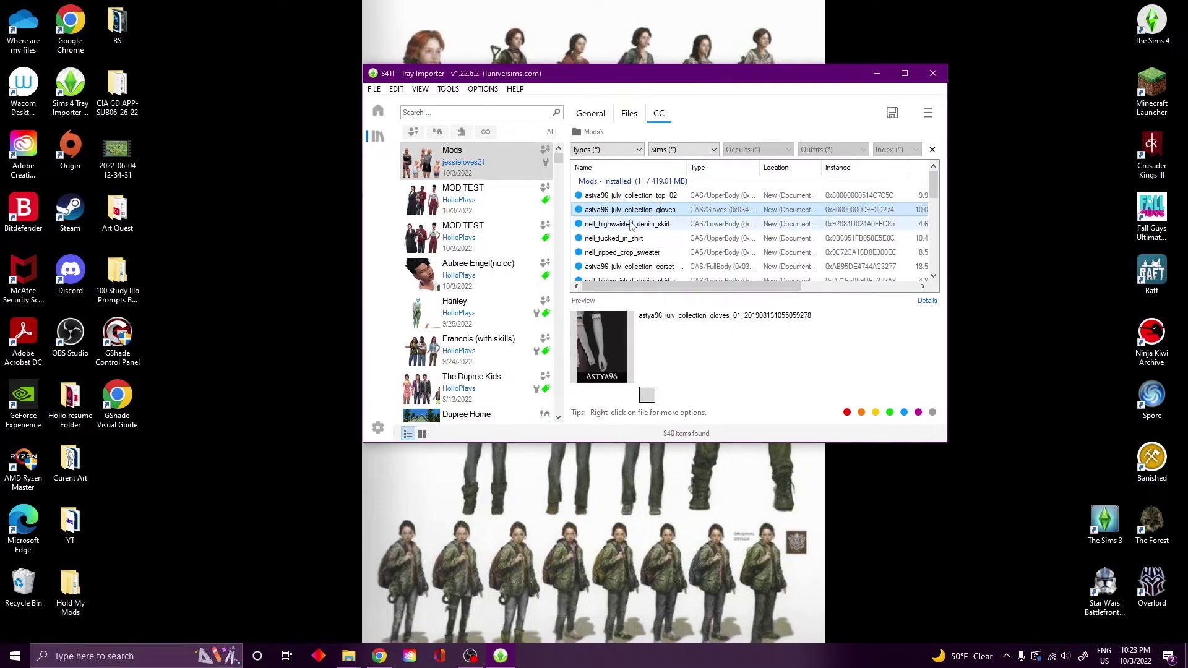
{"action": "right_click", "coordinate": [627, 225]}
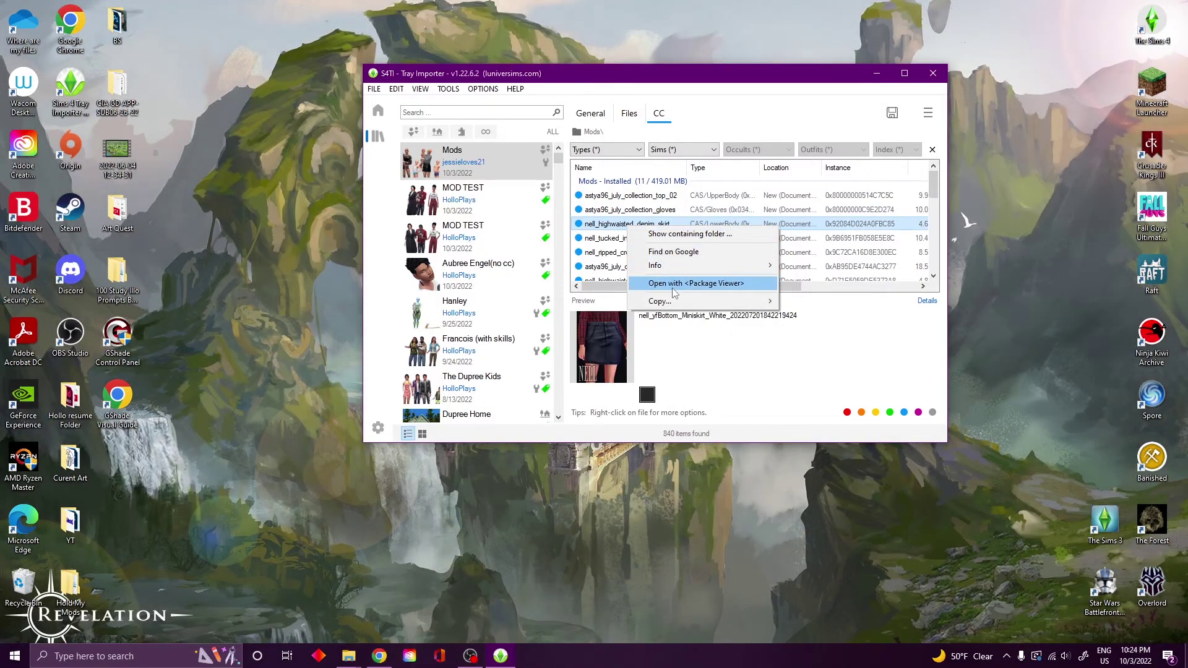
{"action": "left_click", "coordinate": [647, 235]}
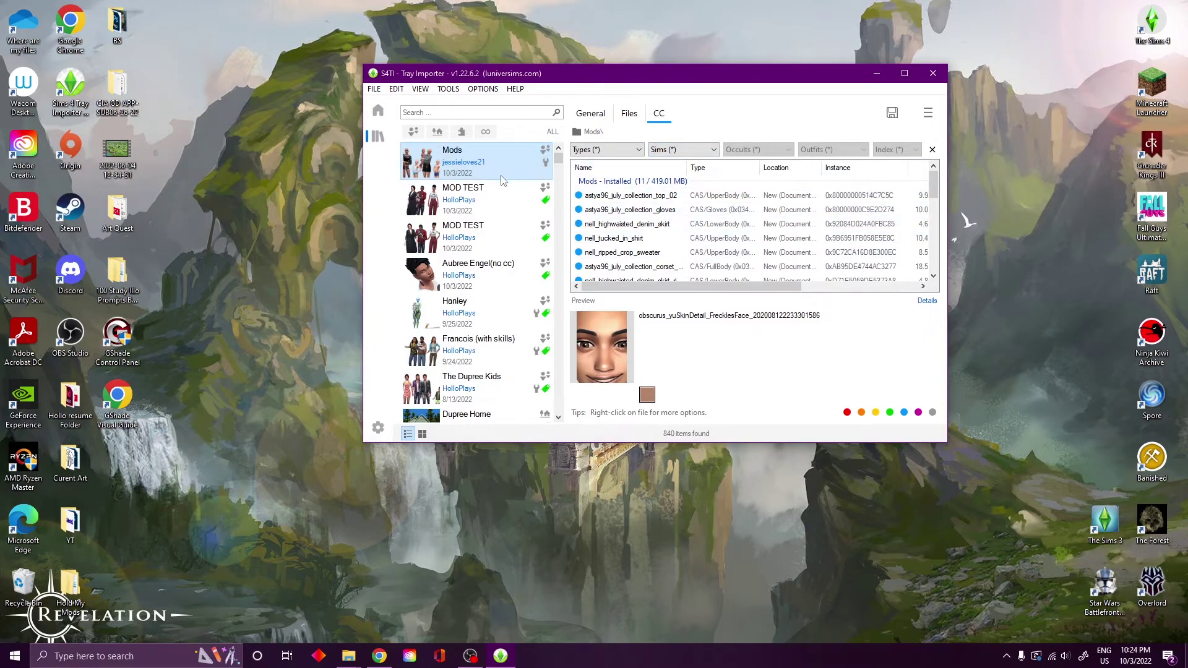
Select MOD TEST and reselect the Mods household to refresh its CC list, and check the list for the removed files
{"action": "left_click", "coordinate": [484, 199]}
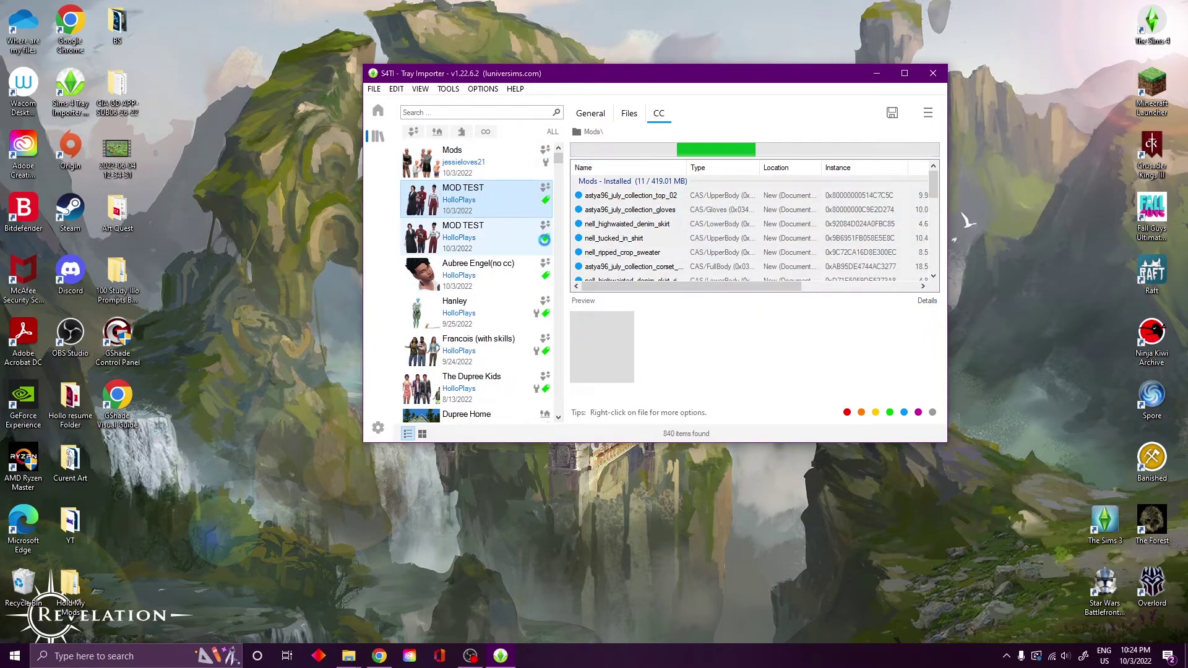
{"action": "left_click", "coordinate": [481, 170]}
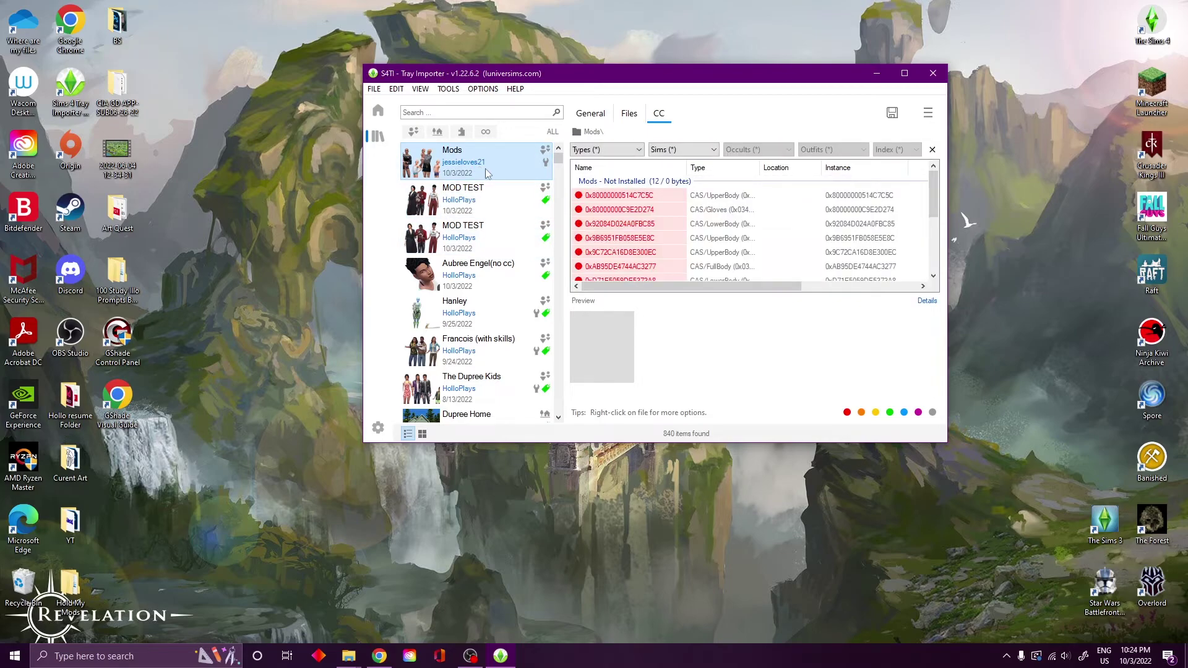
{"action": "scroll", "coordinate": [639, 198], "scroll_direction": "down", "scroll_amount": 5}
{"action": "scroll", "coordinate": [643, 198], "scroll_direction": "up", "scroll_amount": 5}
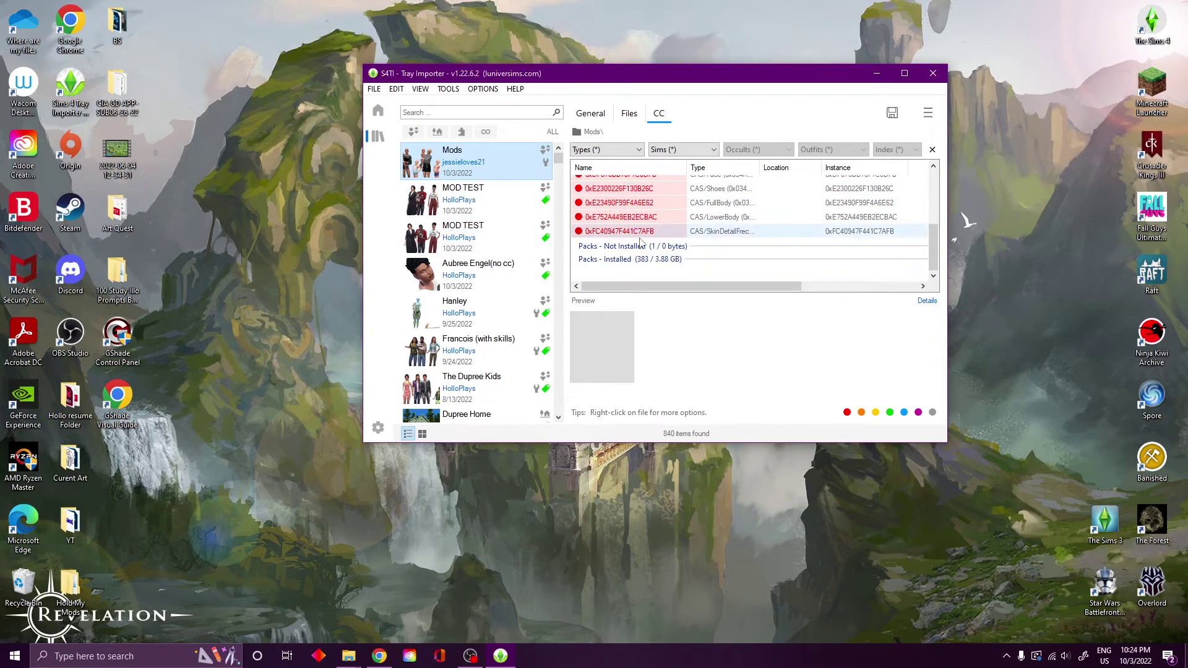
{"action": "scroll", "coordinate": [644, 235], "scroll_direction": "down", "scroll_amount": 5}
{"action": "scroll", "coordinate": [643, 235], "scroll_direction": "up", "scroll_amount": 5}
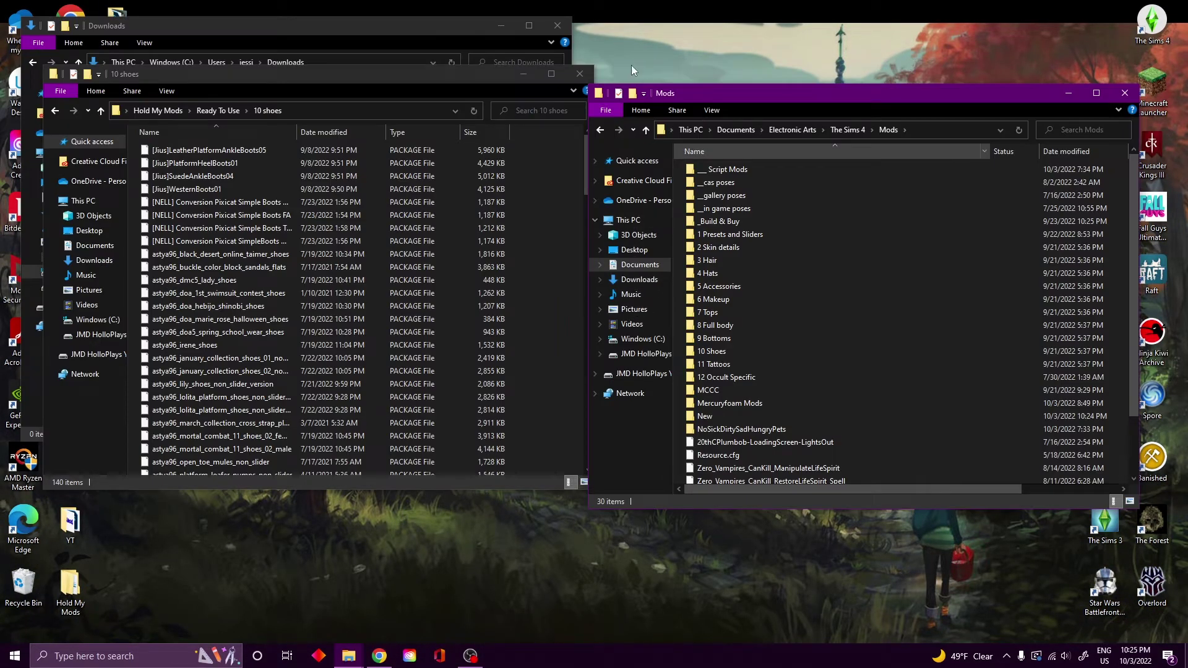
Arrange the folder windows so Hold My Mods' Ready To Use folder and the Mods folder's New subfolder are open side by side
{"action": "left_click_drag", "start_coordinate": [361, 35], "coordinate": [347, 128]}
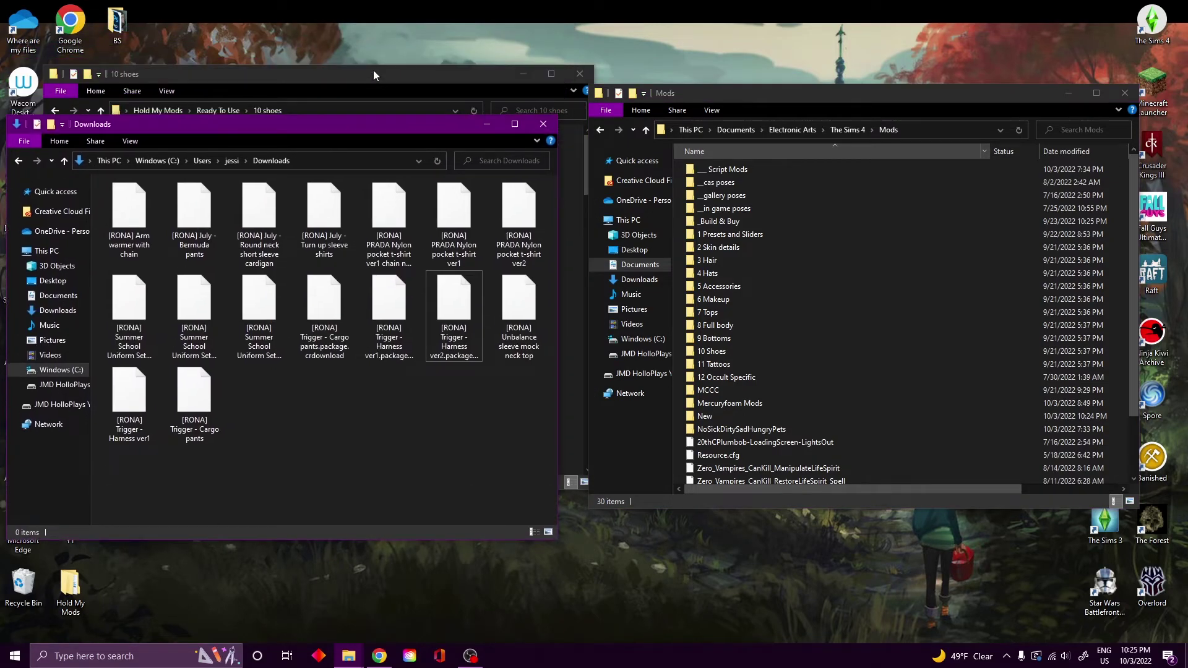
{"action": "left_click", "coordinate": [373, 71]}
{"action": "left_click", "coordinate": [216, 111]}
{"action": "left_click_drag", "start_coordinate": [276, 71], "coordinate": [248, 121]}
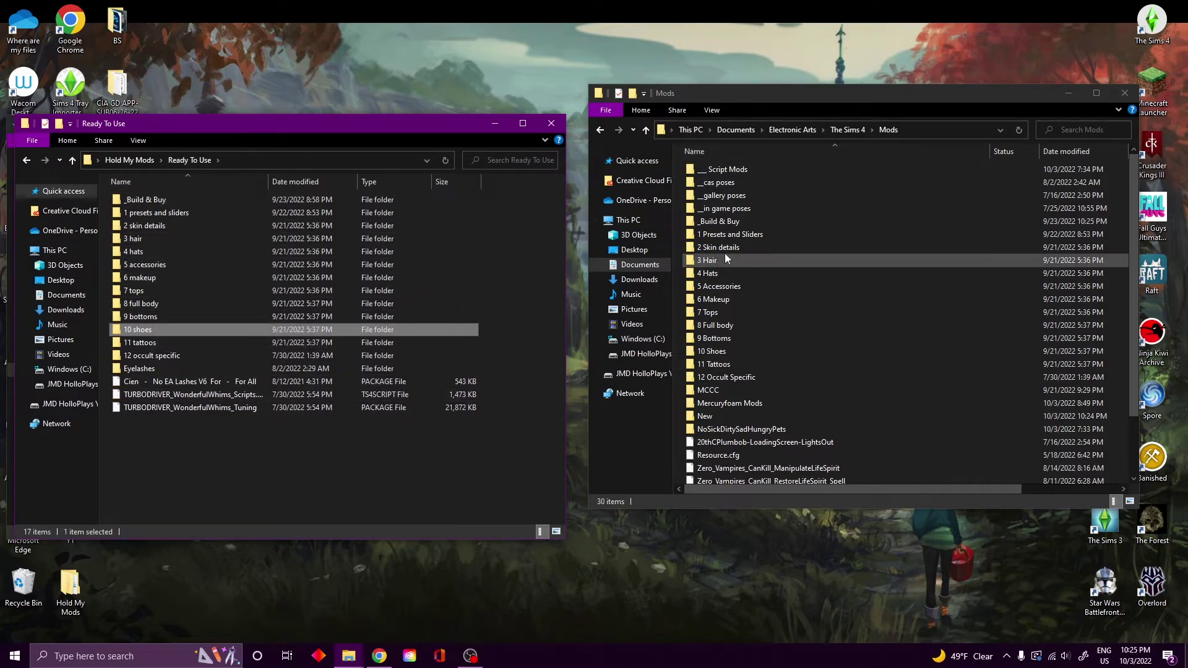
{"action": "double_click", "coordinate": [714, 416]}
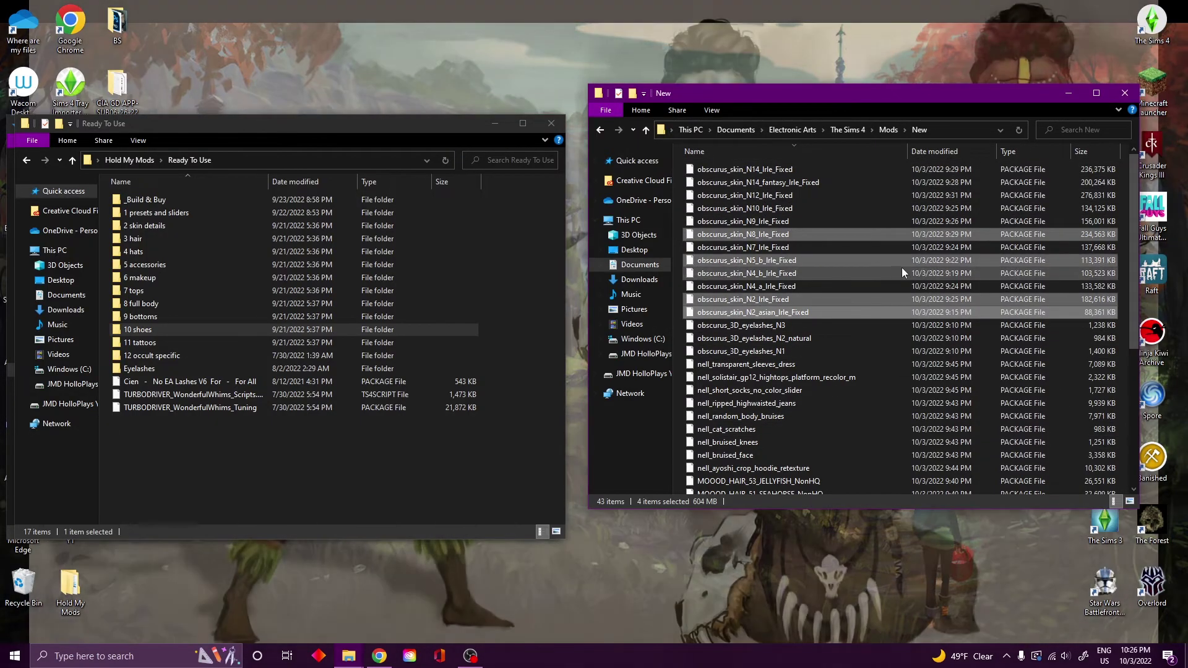
Delete the obscurus skins N8, N5_b, N2, and N2_asian from the New folder and look through the remaining files
{"action": "key", "text": "Delete"}
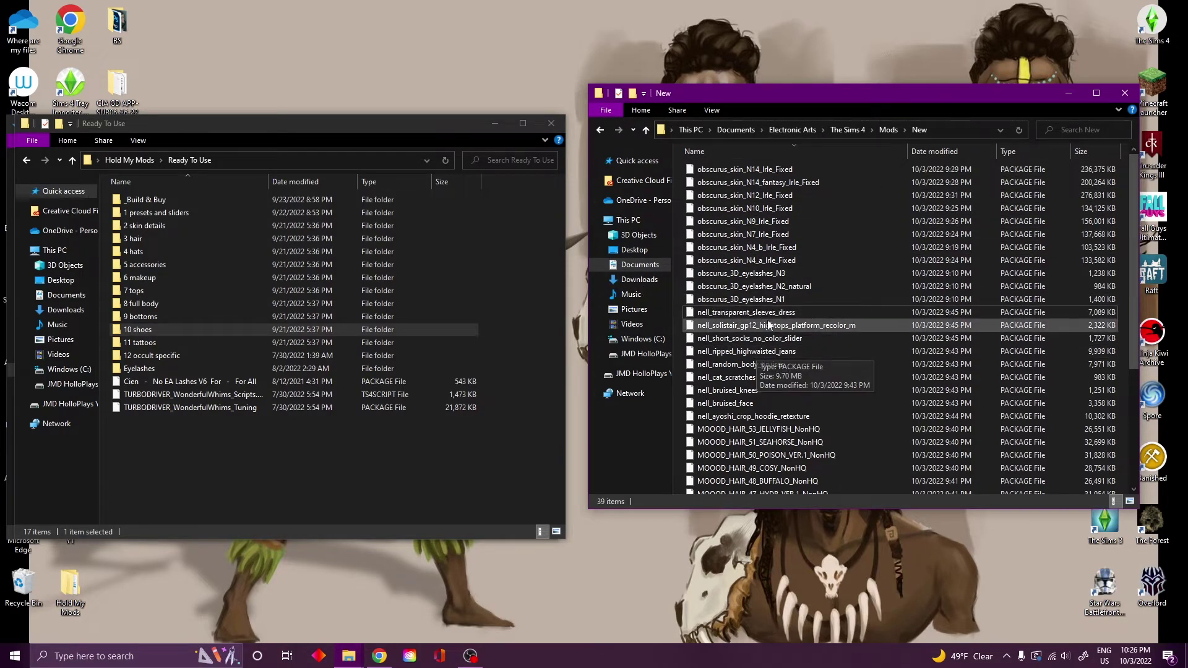
{"action": "scroll", "coordinate": [770, 287], "scroll_direction": "down", "scroll_amount": 2}
{"action": "scroll", "coordinate": [770, 287], "scroll_direction": "up", "scroll_amount": 2}
{"action": "scroll", "coordinate": [774, 294], "scroll_direction": "down", "scroll_amount": 2}
{"action": "scroll", "coordinate": [774, 294], "scroll_direction": "up", "scroll_amount": 2}
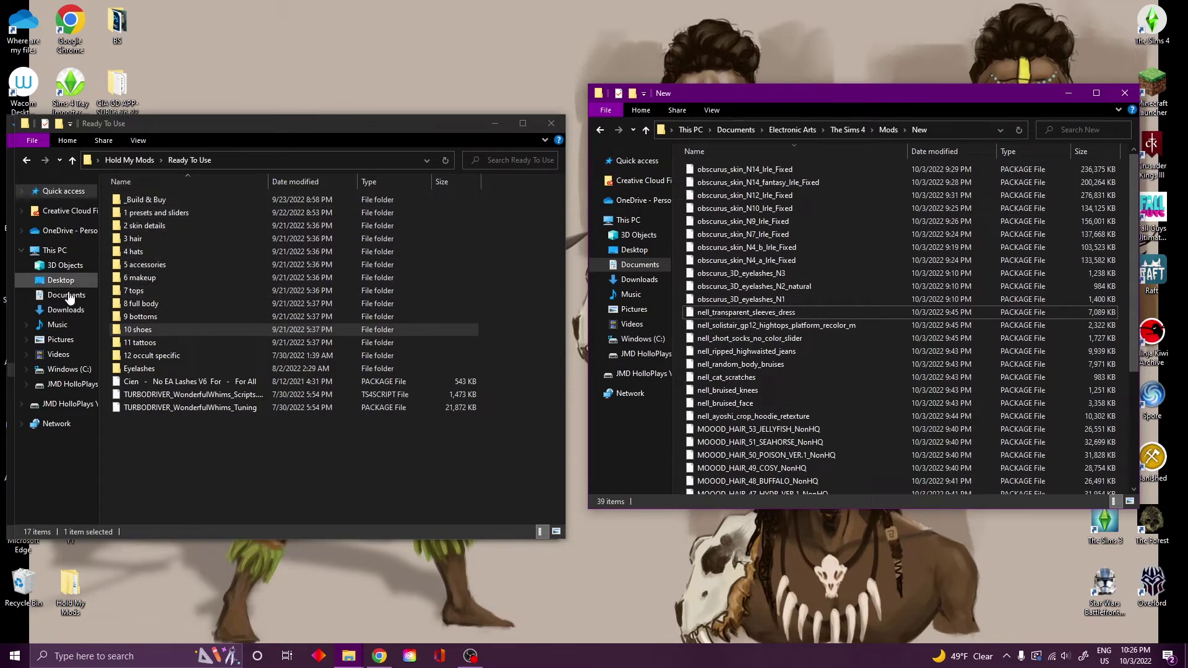
Move the remaining obscurus skins from New into 2 skin details and the three obscurus 3D eyelashes into 5 accessories
{"action": "left_click_drag", "start_coordinate": [828, 170], "coordinate": [162, 229]}
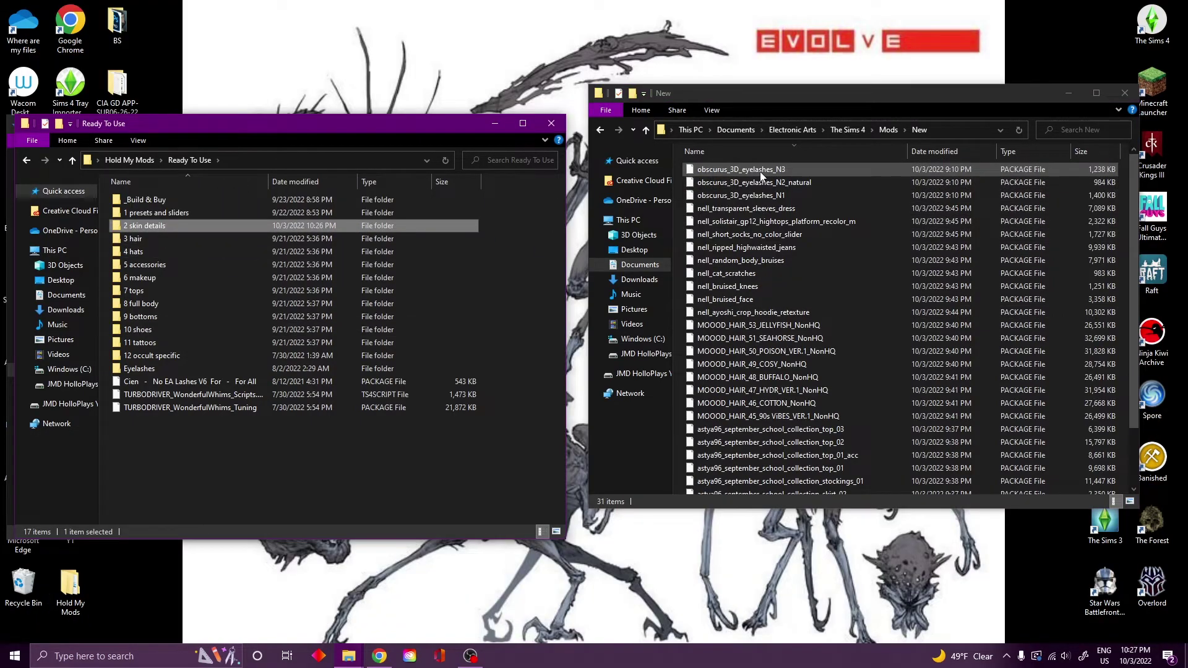
{"action": "left_click", "coordinate": [761, 173]}
{"action": "left_click", "coordinate": [745, 197], "text": "shift"}
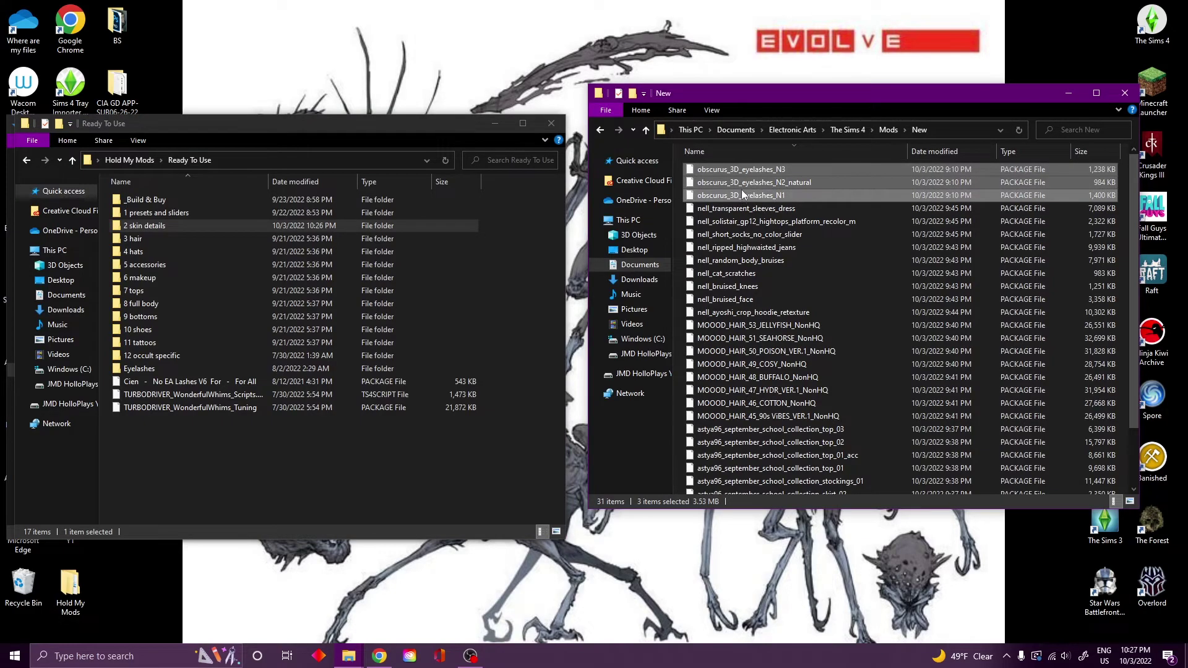
{"action": "left_click_drag", "start_coordinate": [744, 193], "coordinate": [149, 303]}
Clear the NELL transparent sleeves dress, platform hightops, and short socks out of the New folder, sorting kept items by category
{"action": "left_click", "coordinate": [743, 169]}
{"action": "left_click", "coordinate": [743, 182], "text": "shift"}
{"action": "left_click_drag", "start_coordinate": [749, 169], "coordinate": [472, 223]}
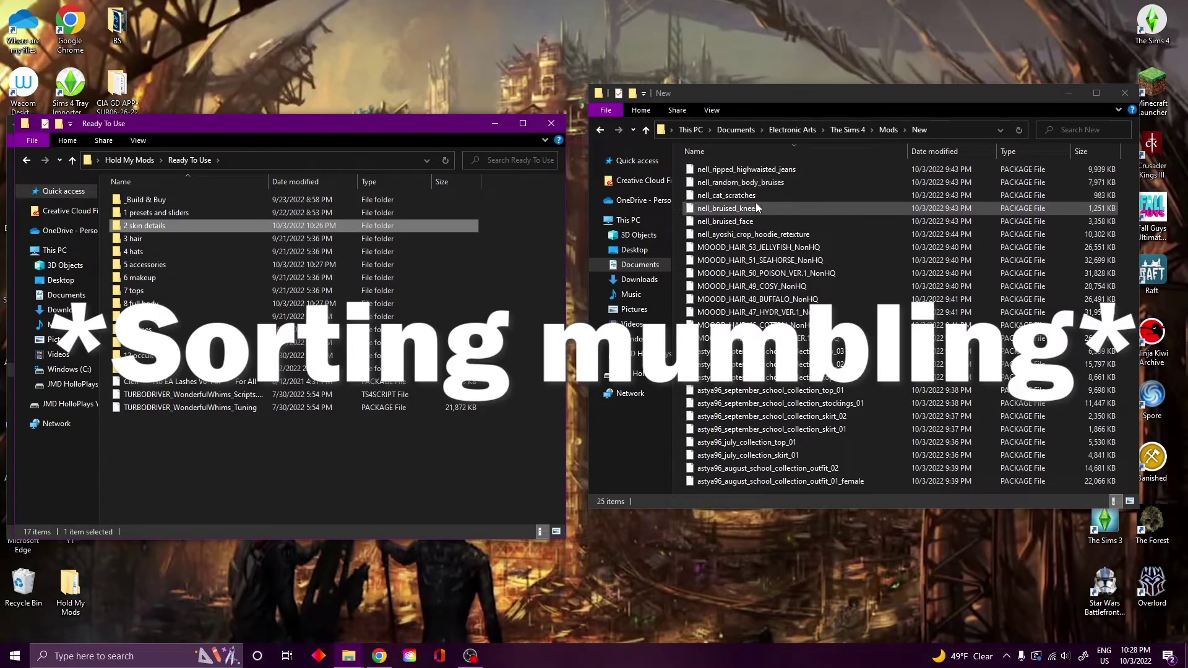
Clear the NELL cat scratches out of the New folder and move the NELL bruise files into 11 tattoos
{"action": "left_click", "coordinate": [752, 196]}
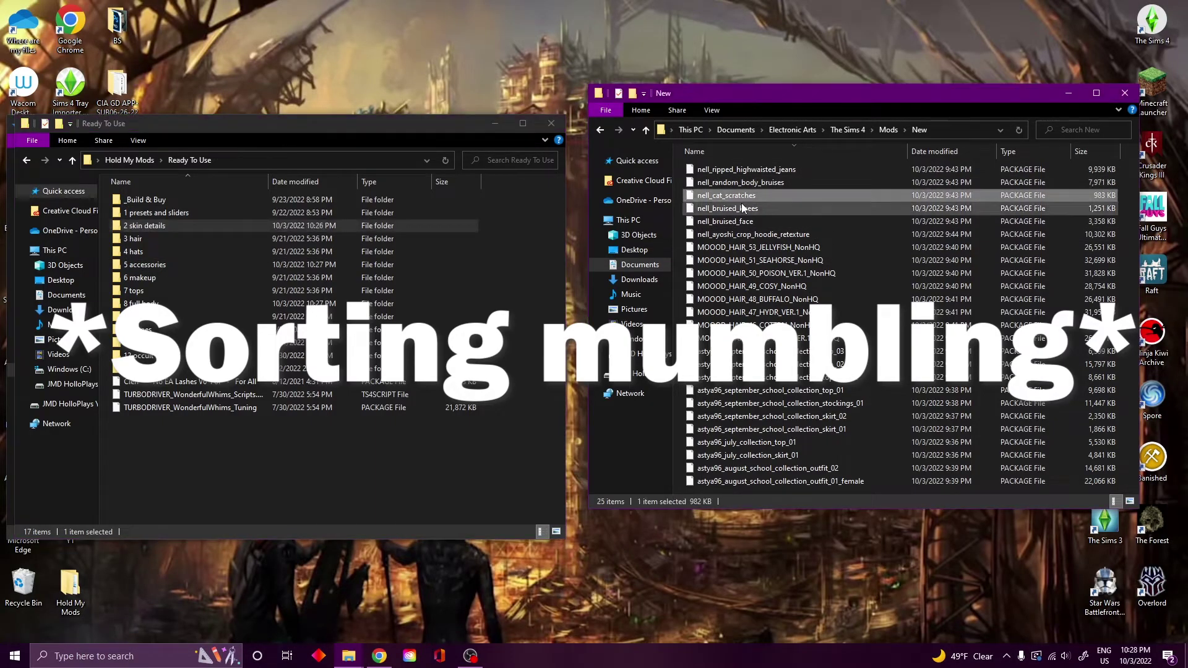
{"action": "key", "text": "Delete"}
{"action": "left_click", "coordinate": [742, 207]}
{"action": "left_click", "coordinate": [743, 182], "text": "shift"}
{"action": "left_click_drag", "start_coordinate": [743, 182], "coordinate": [235, 226]}
Move the MOOOD hair files into 3 hair and sort the remaining NELL clothing files into their Ready To Use category folders
{"action": "left_click", "coordinate": [781, 286], "text": "shift"}
{"action": "left_click_drag", "start_coordinate": [781, 286], "coordinate": [133, 238]}
{"action": "left_click", "coordinate": [716, 229]}
{"action": "left_click", "coordinate": [736, 171]}
{"action": "left_click_drag", "start_coordinate": [736, 176], "coordinate": [146, 226]}
{"action": "left_click", "coordinate": [742, 170]}
{"action": "left_click_drag", "start_coordinate": [742, 169], "coordinate": [146, 226]}
Move the astya96 September tops and July top_01 into 7 tops, and the September top accessory and stockings into 5 accessories
{"action": "left_click", "coordinate": [829, 169]}
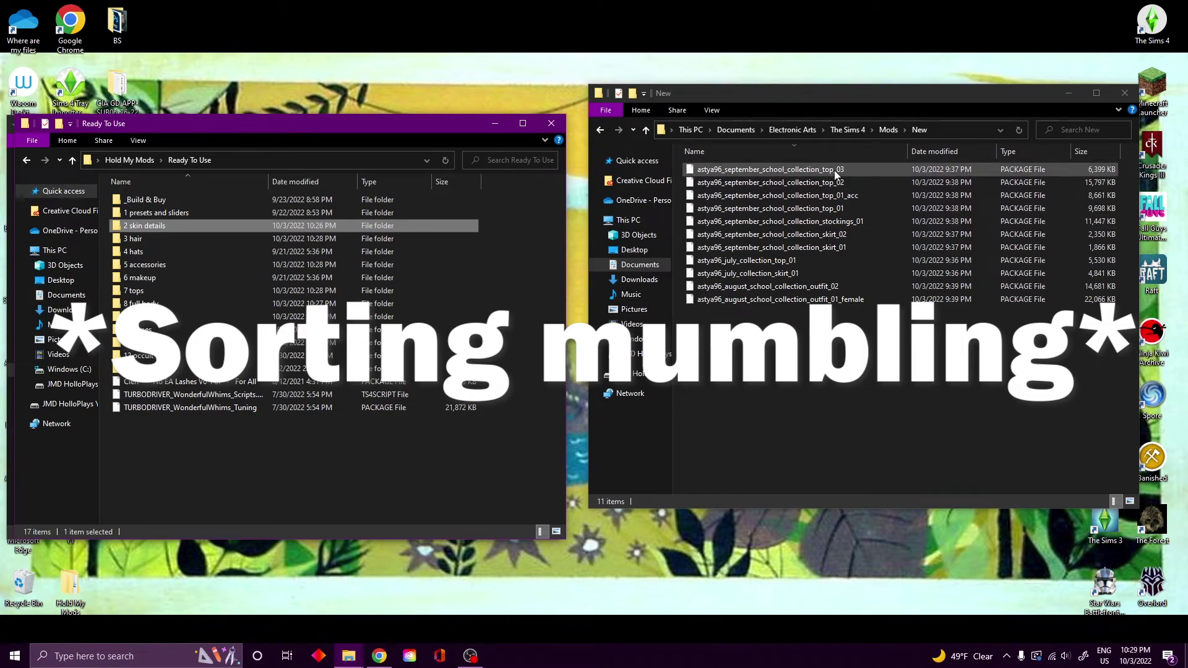
{"action": "left_click", "coordinate": [805, 208], "text": "shift"}
{"action": "left_click", "coordinate": [774, 260], "text": "ctrl"}
{"action": "left_click_drag", "start_coordinate": [773, 260], "coordinate": [133, 290]}
{"action": "left_click_drag", "start_coordinate": [792, 169], "coordinate": [146, 226]}
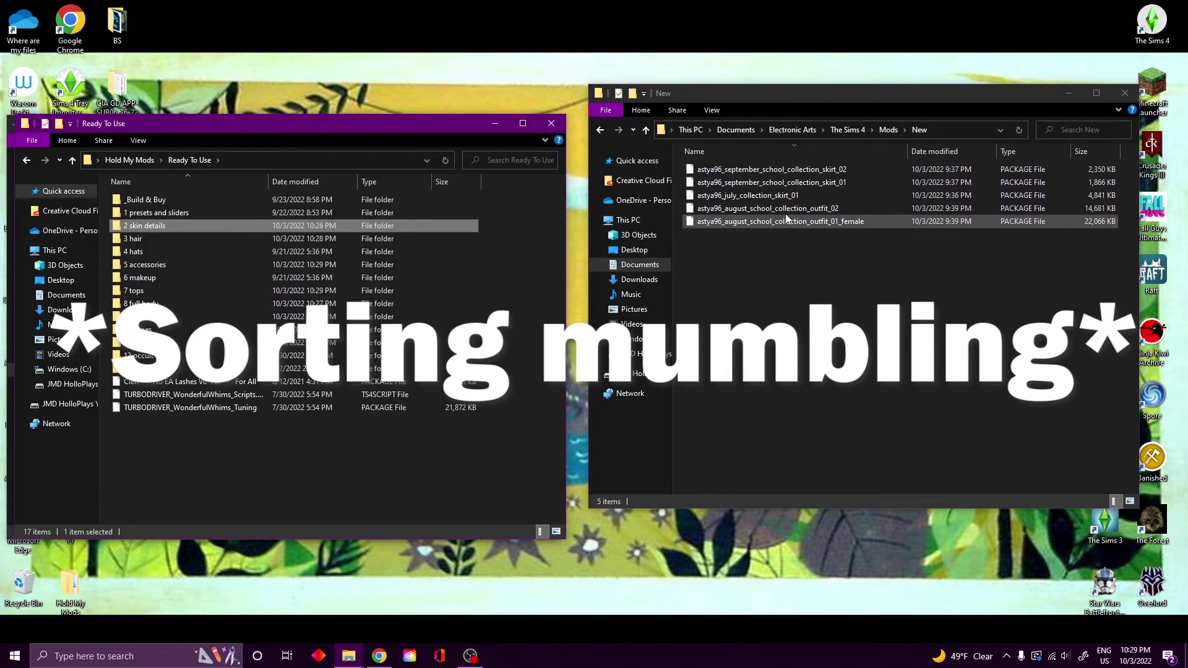
Move the two September school skirts and July skirt_01 from the New folder into 9 bottoms
{"action": "left_click", "coordinate": [770, 169]}
{"action": "left_click", "coordinate": [764, 195], "text": "shift"}
{"action": "left_click_drag", "start_coordinate": [761, 181], "coordinate": [141, 316]}
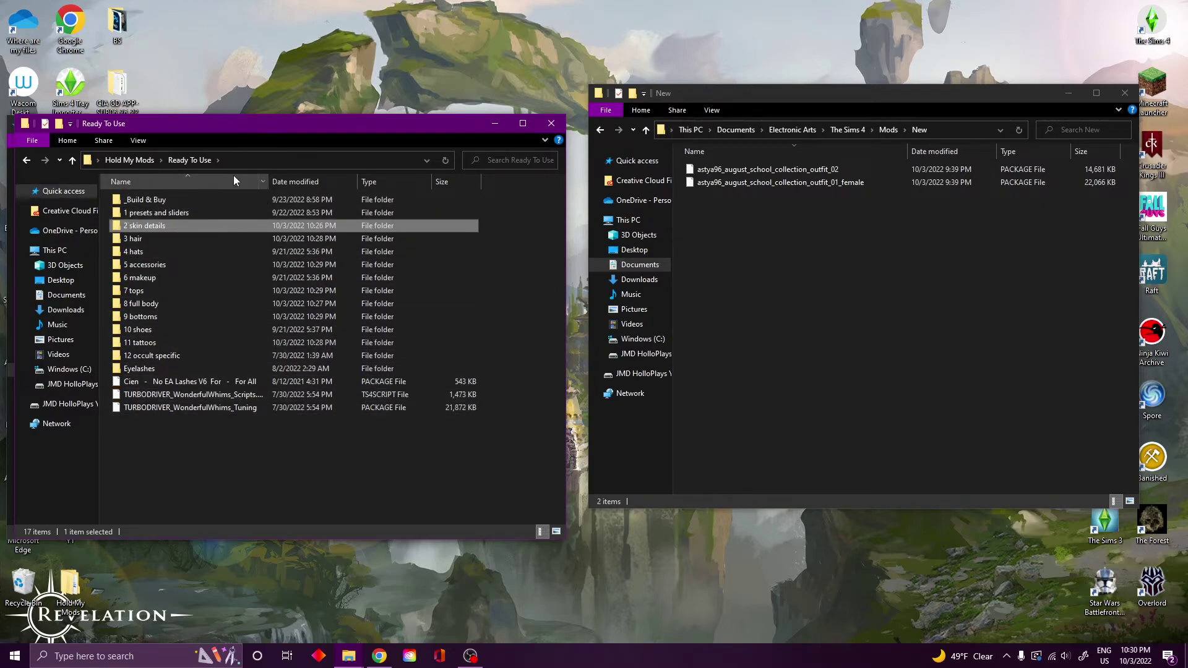
Return to the main Mods folder and open the 2 skin details folder in Ready To Use
{"action": "left_click", "coordinate": [886, 131]}
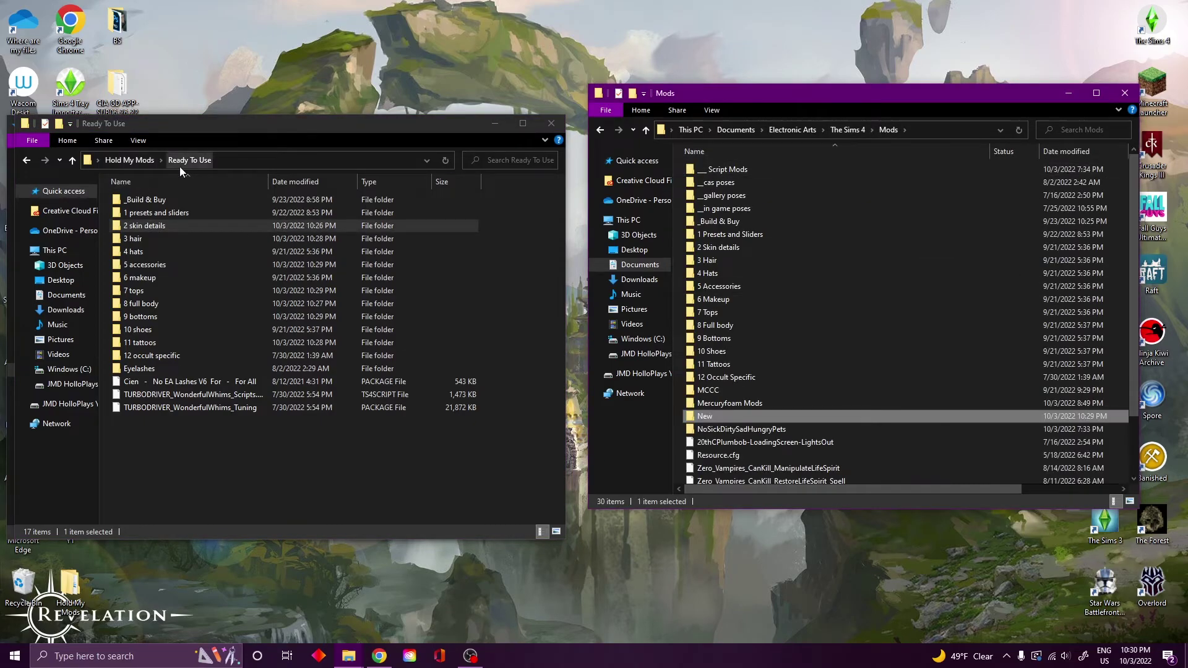
{"action": "double_click", "coordinate": [166, 226]}
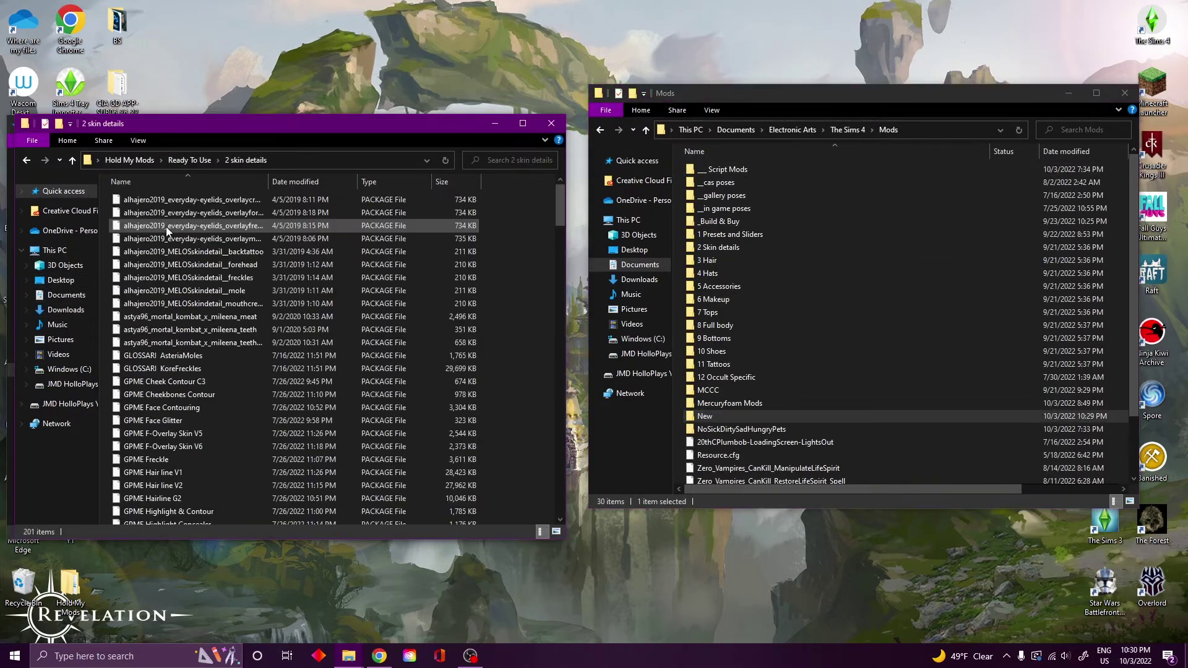
Select every package file in Ready To Use's 2 skin details folder and clear the selection
{"action": "left_click", "coordinate": [192, 200]}
{"action": "scroll", "coordinate": [226, 433], "scroll_direction": "down", "scroll_amount": 20}
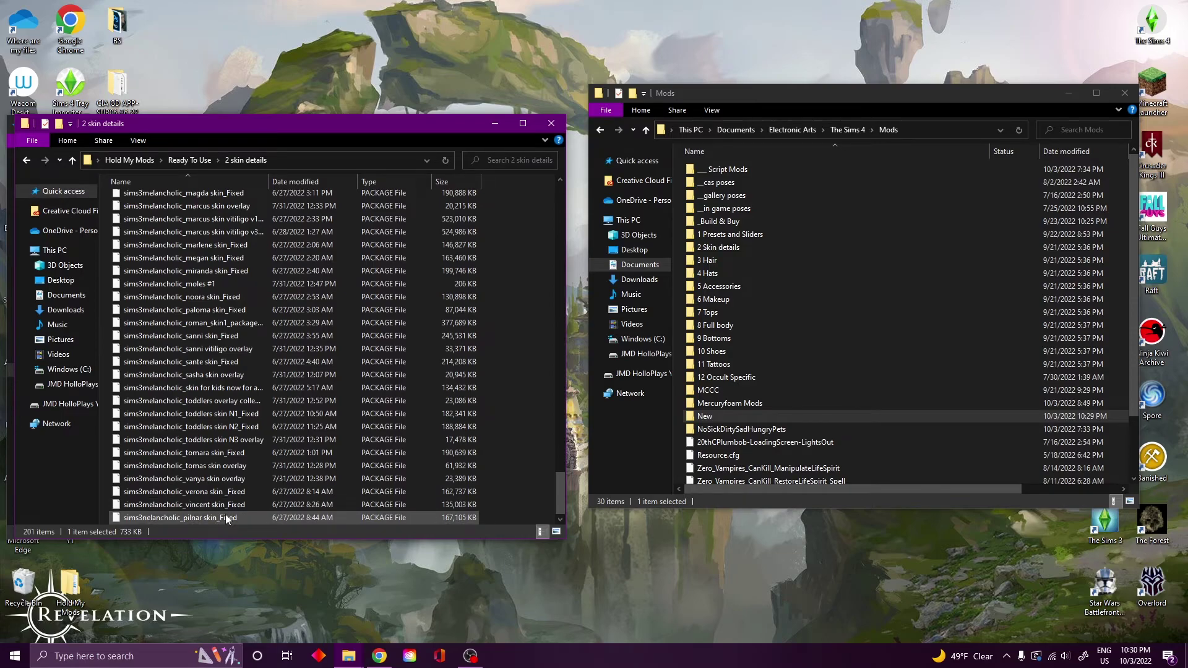
{"action": "left_click", "coordinate": [227, 518], "text": "shift"}
{"action": "left_click_drag", "start_coordinate": [258, 373], "coordinate": [265, 298]}
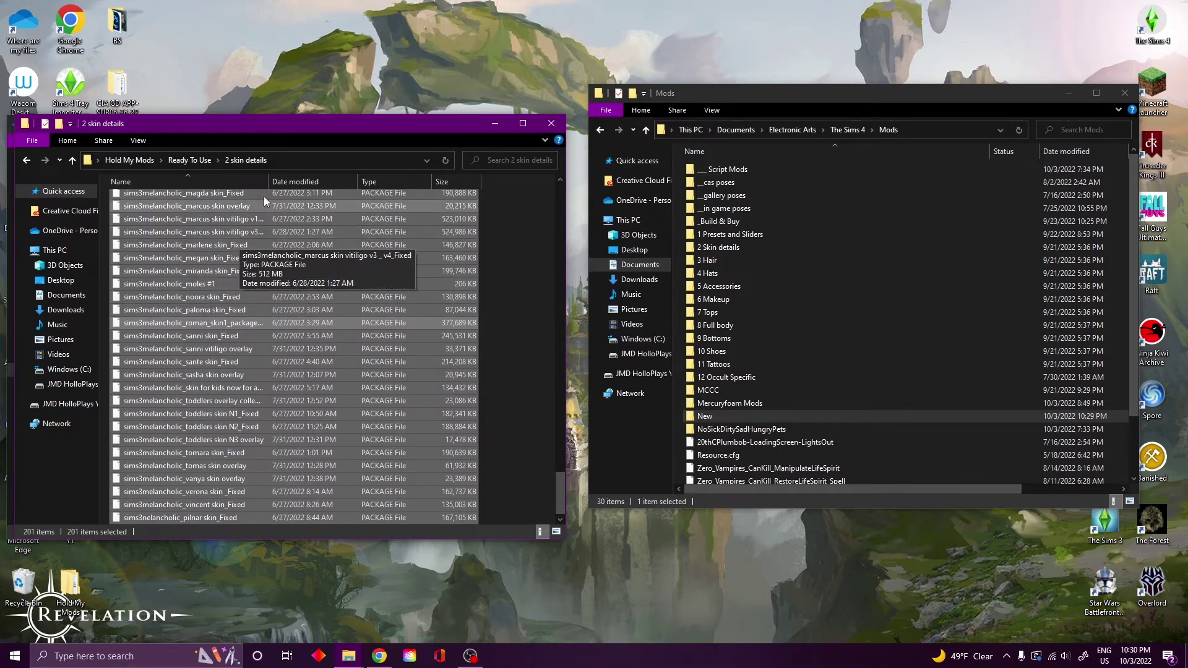
{"action": "left_click", "coordinate": [506, 241]}
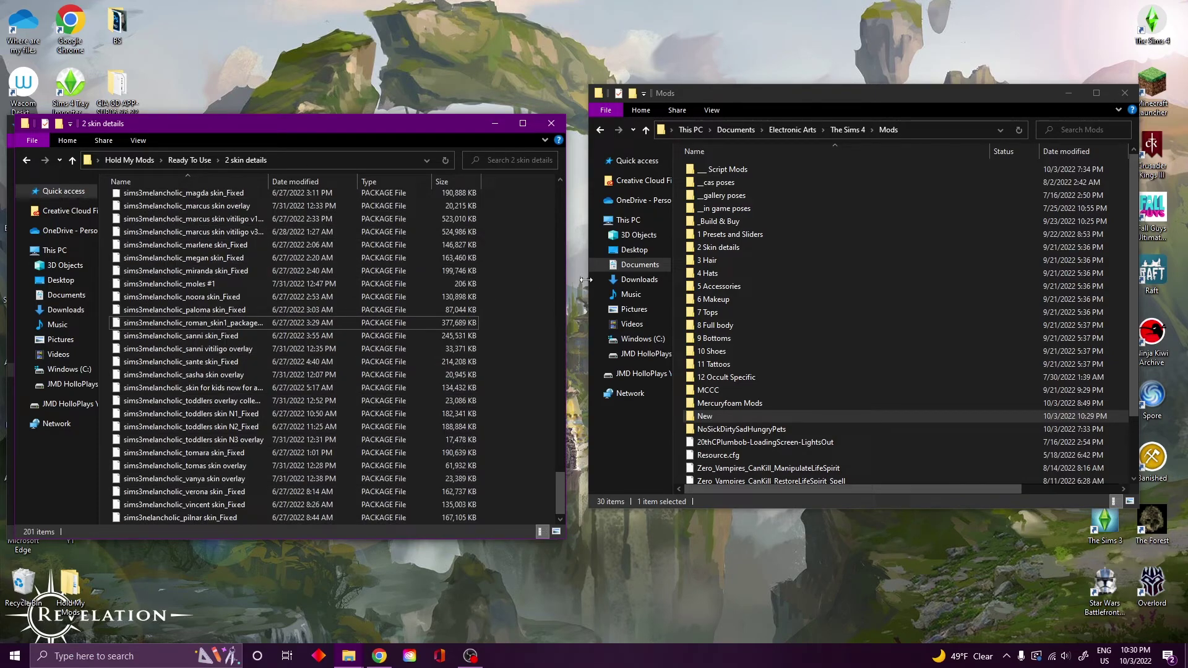